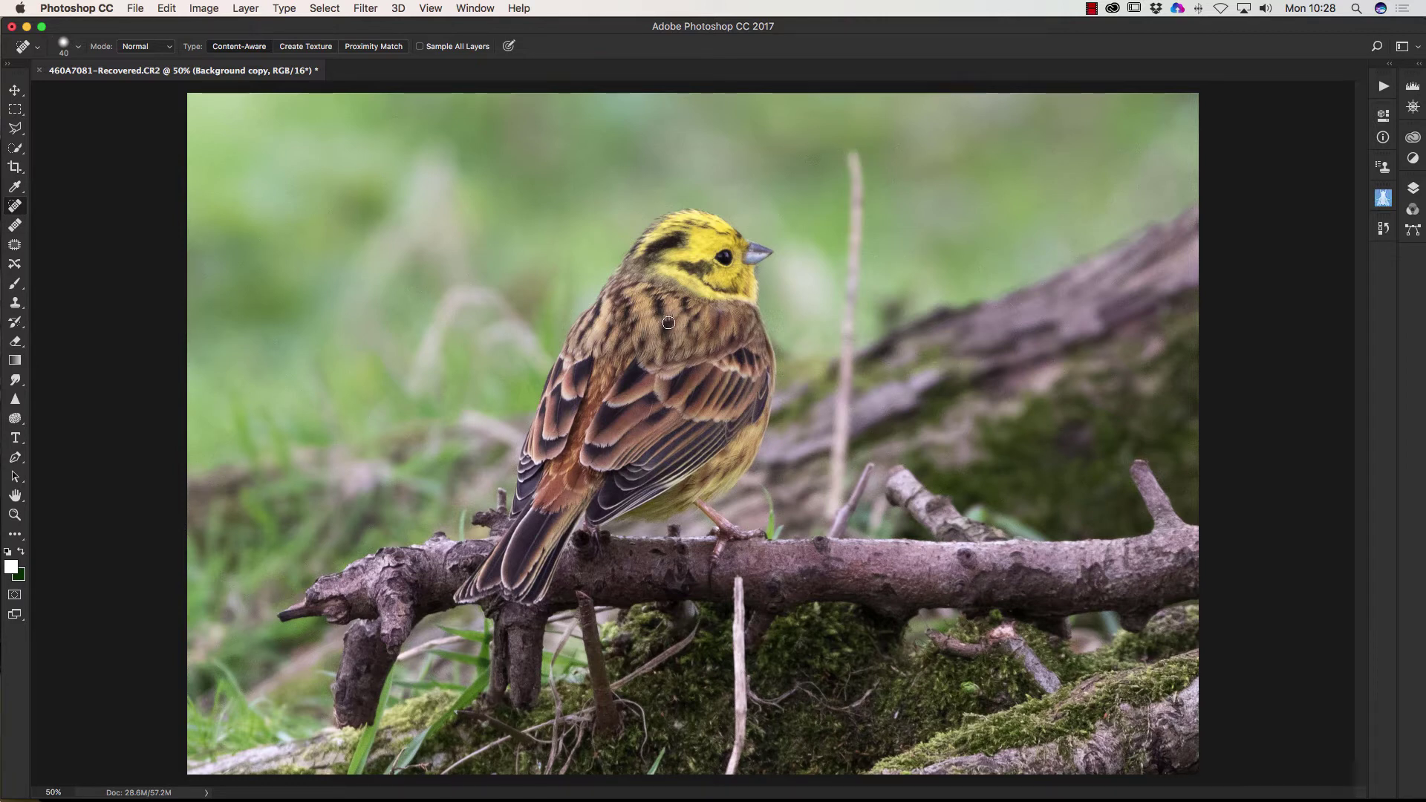
Delete the old Background copy and duplicate the Background layer as a new Background copy
left_click(1413, 191)
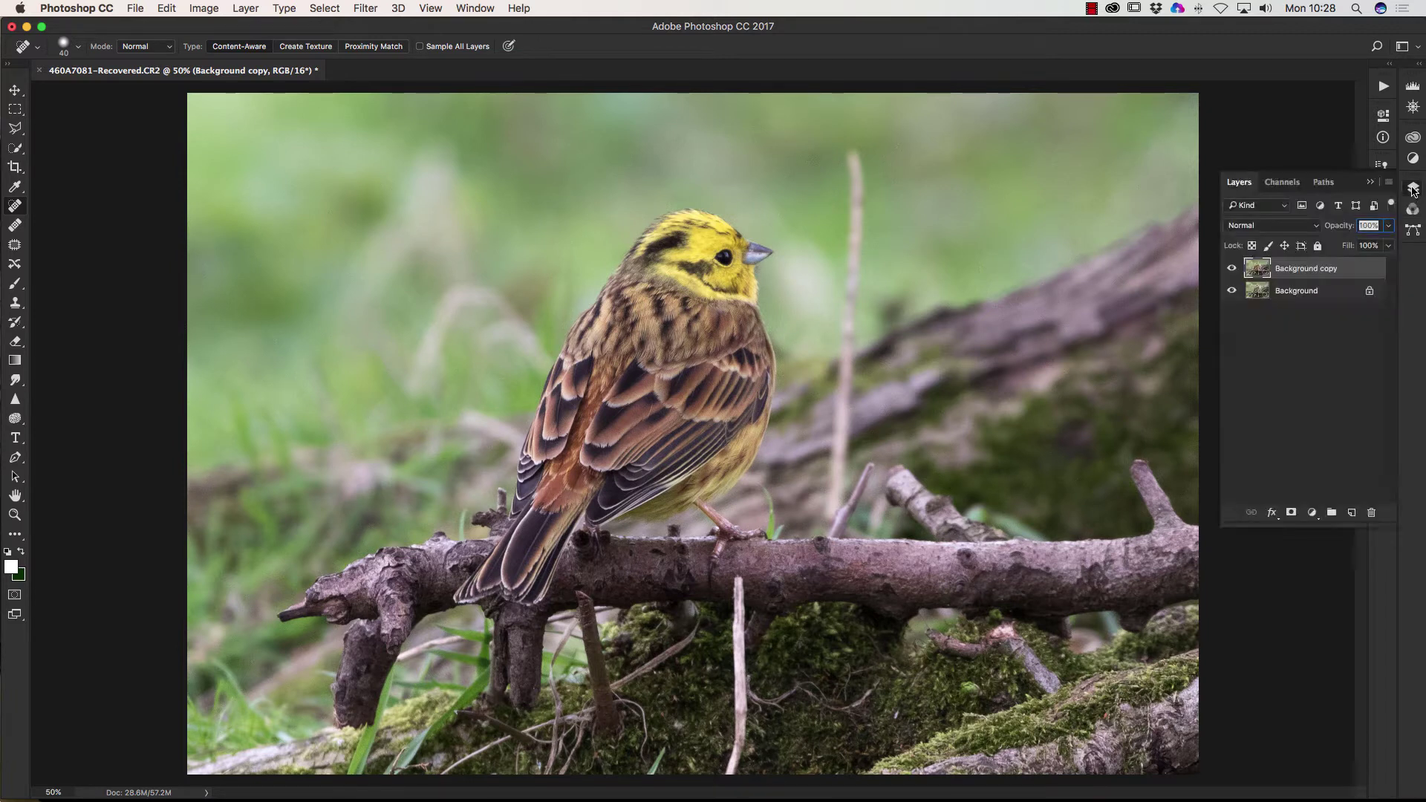
key("BackSpace")
right_click(1282, 268)
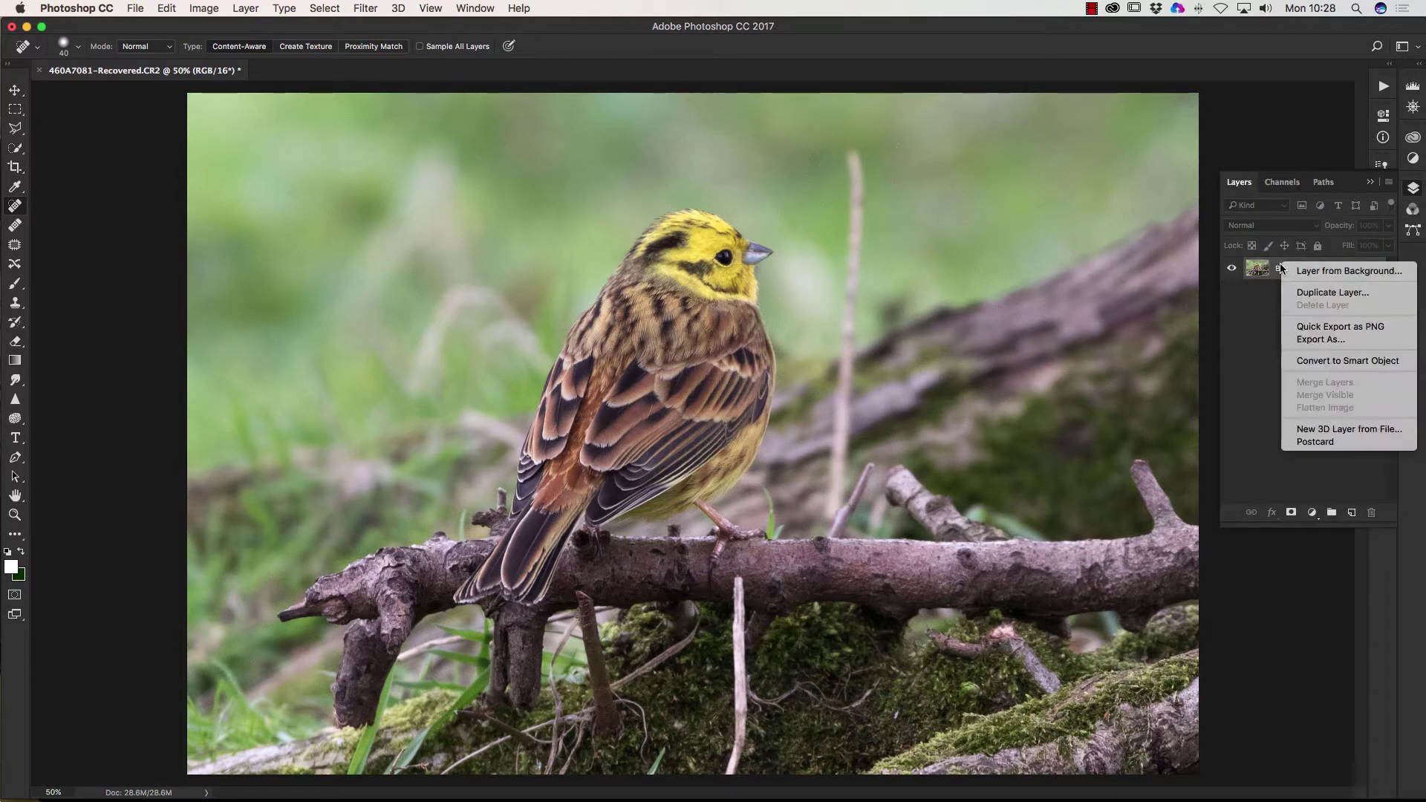
left_click(1313, 294)
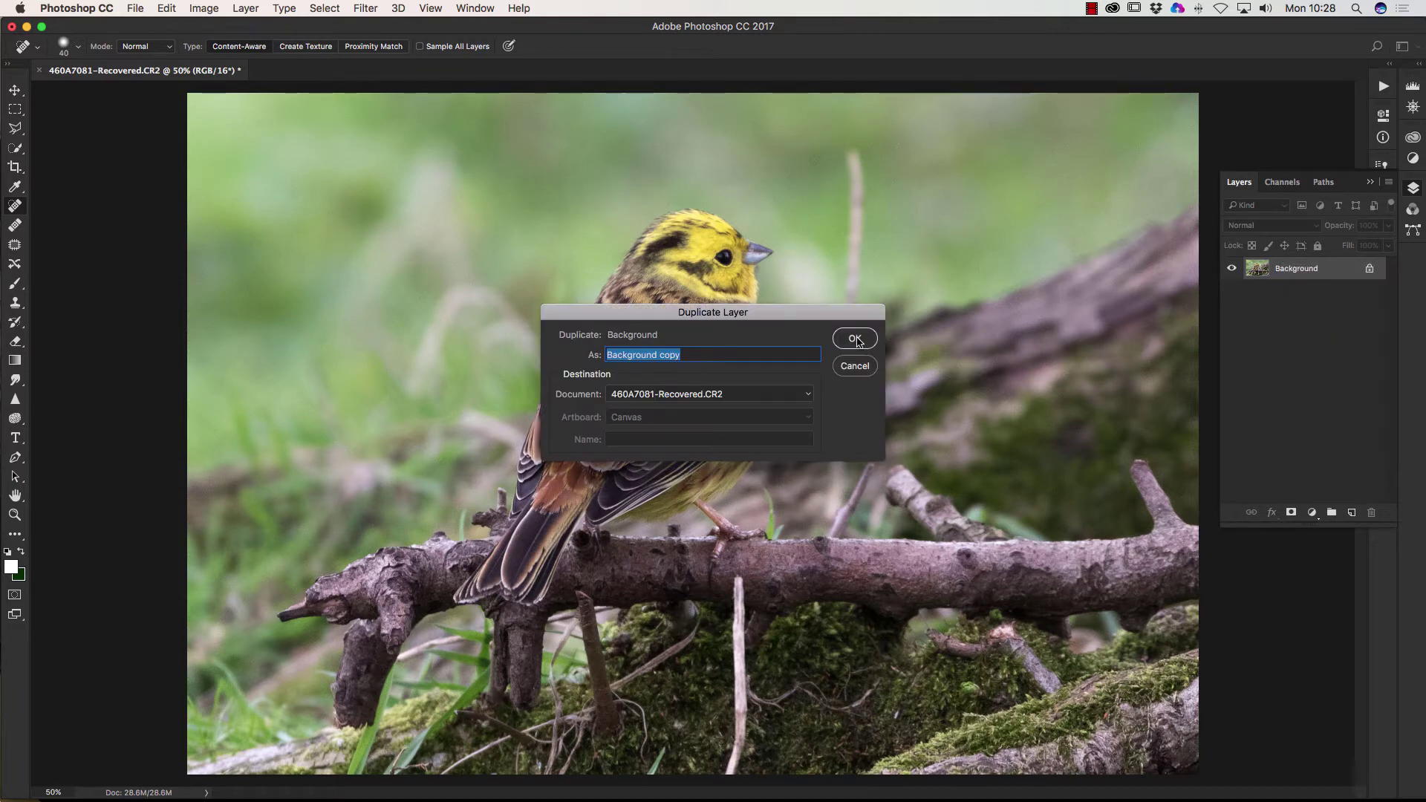
left_click(858, 340)
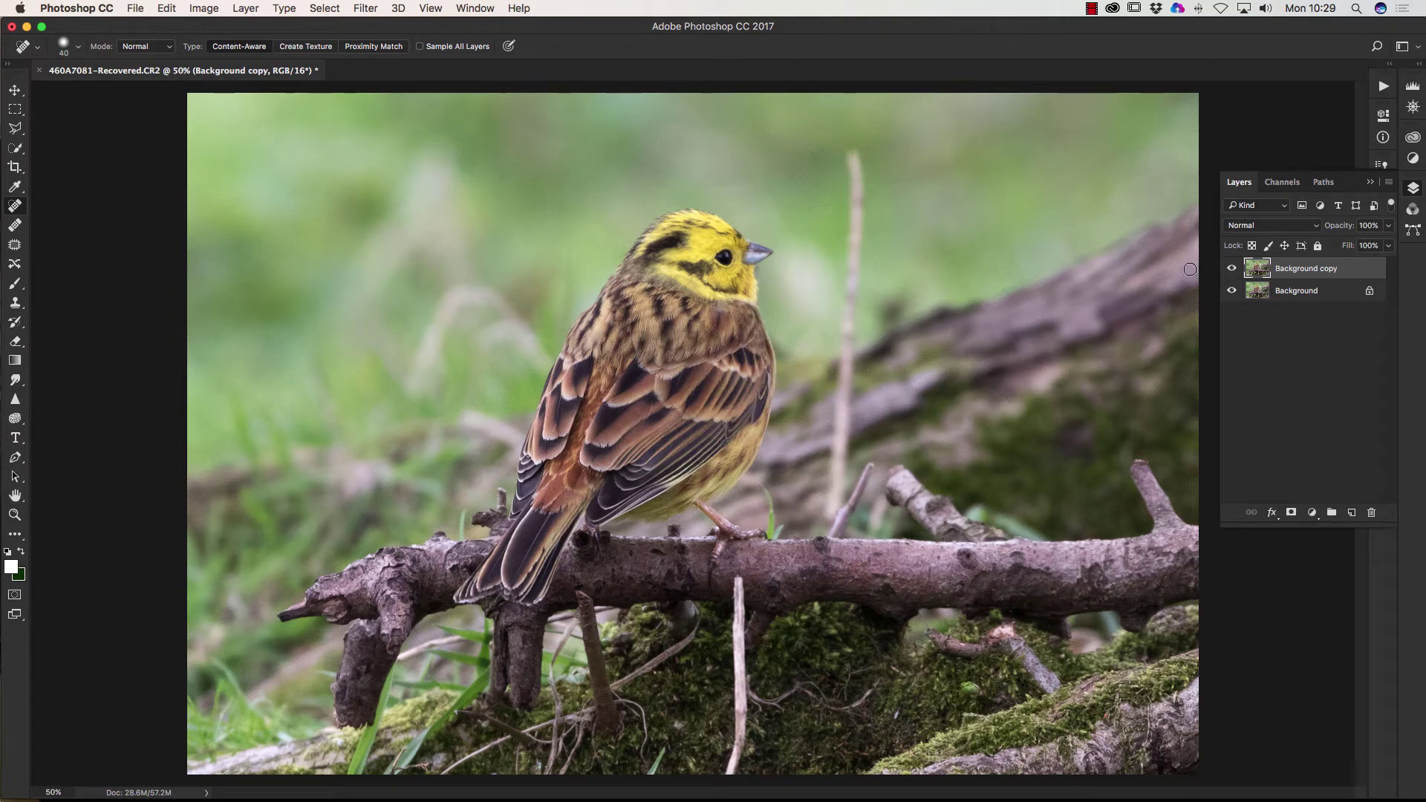
Collapse the Layers panel and switch to the Polygonal Lasso Tool
left_click(1370, 182)
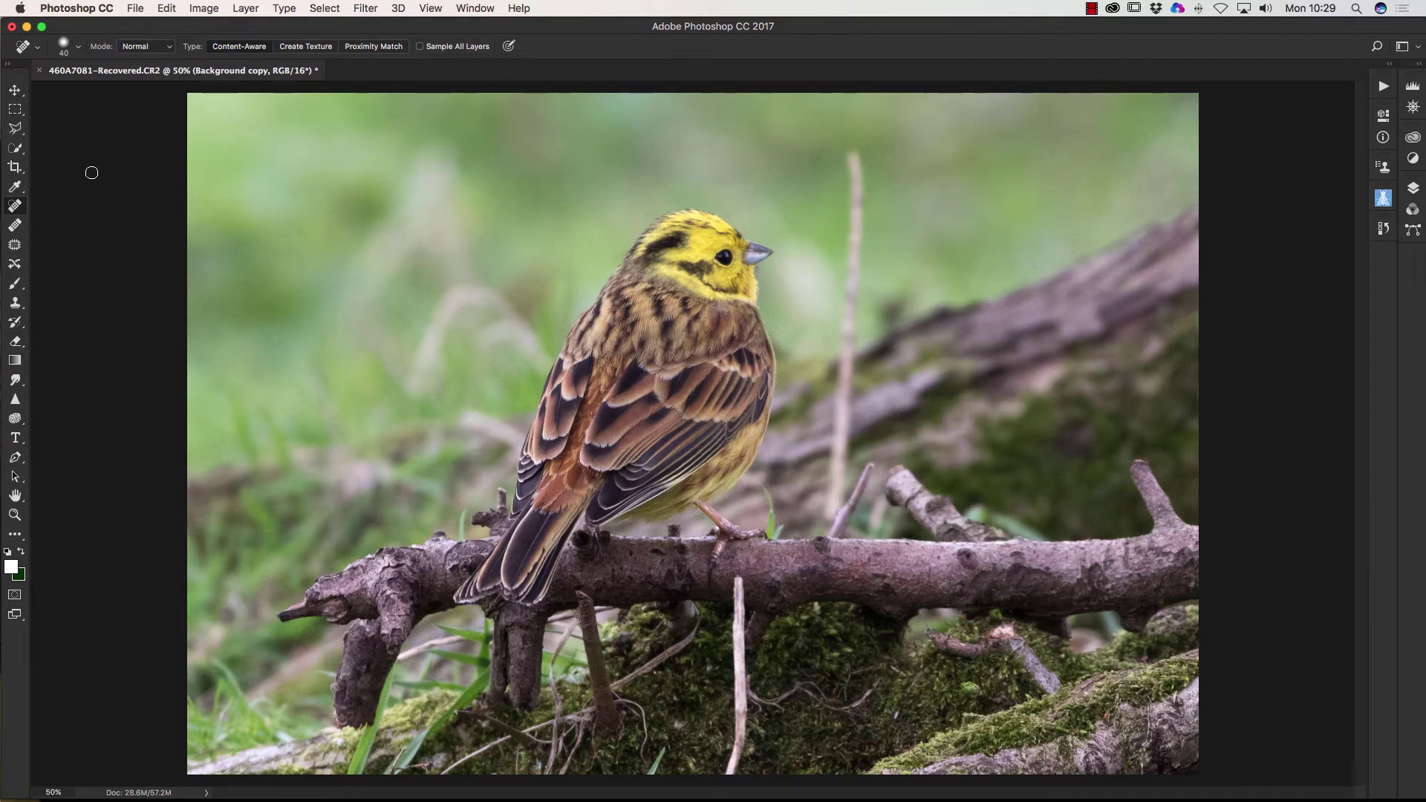
left_click(15, 129)
right_click(15, 131)
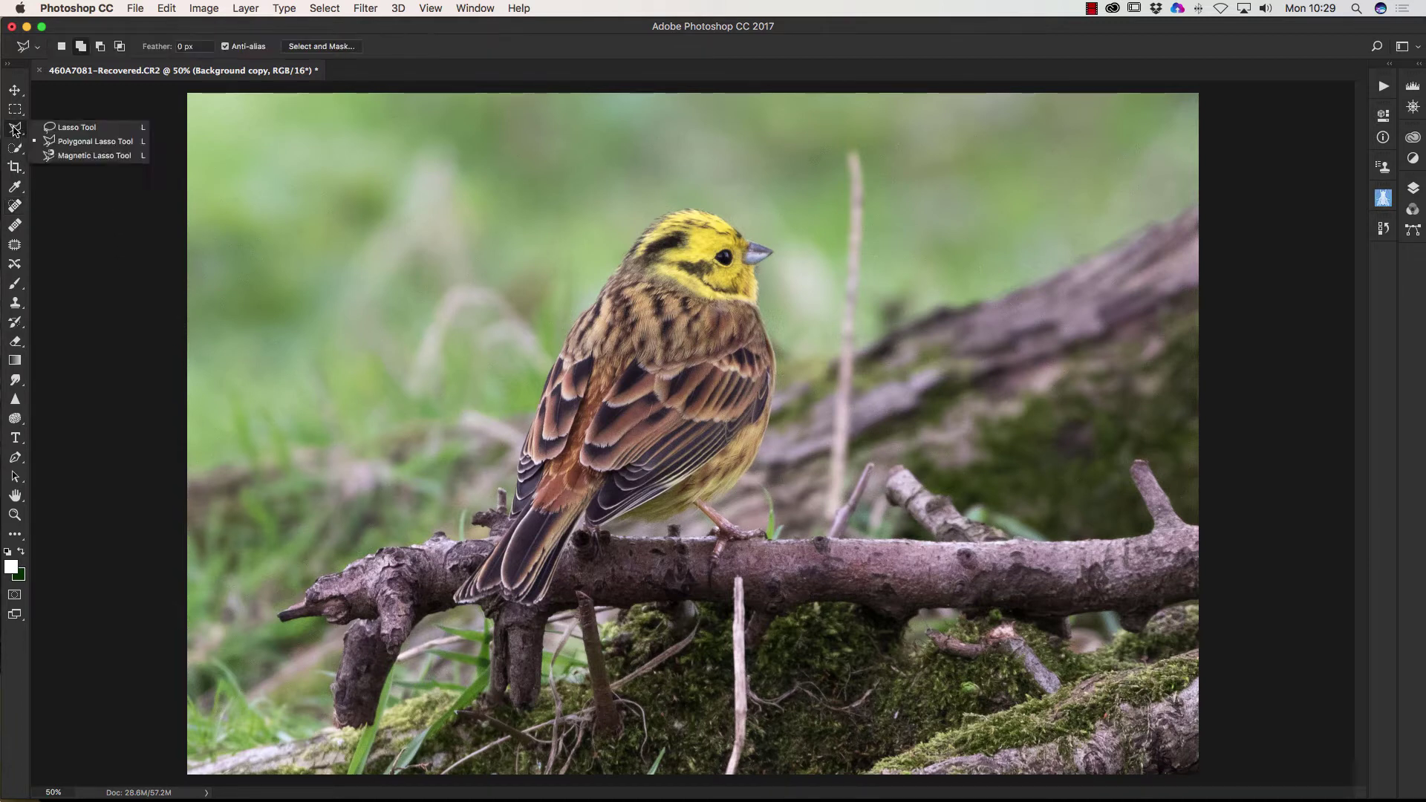
left_click(75, 146)
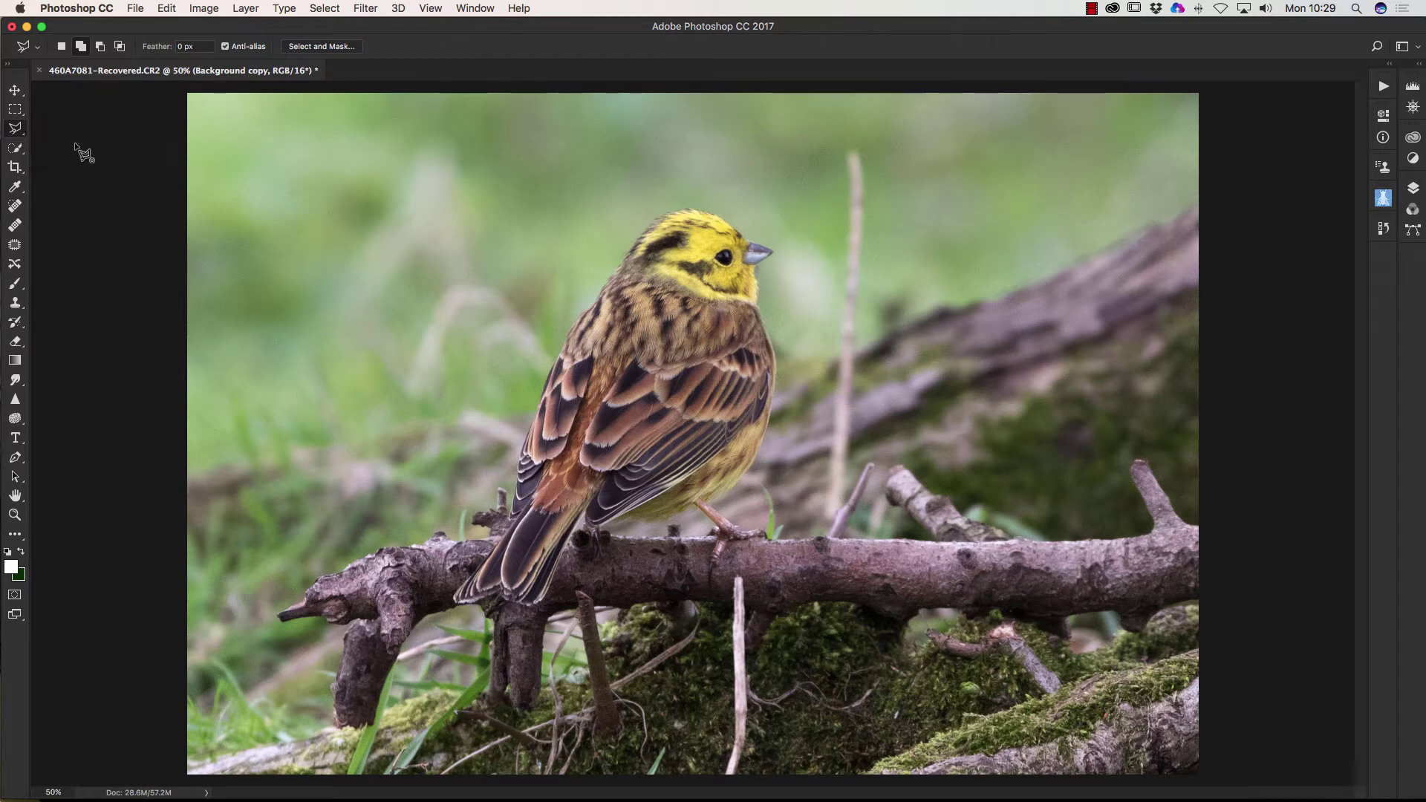
left_click(75, 144)
key("Escape")
Trace polygon points down and back up around the tall dead stem right of the bird
left_click(837, 146)
left_click(843, 194)
left_click(849, 476)
left_click(858, 362)
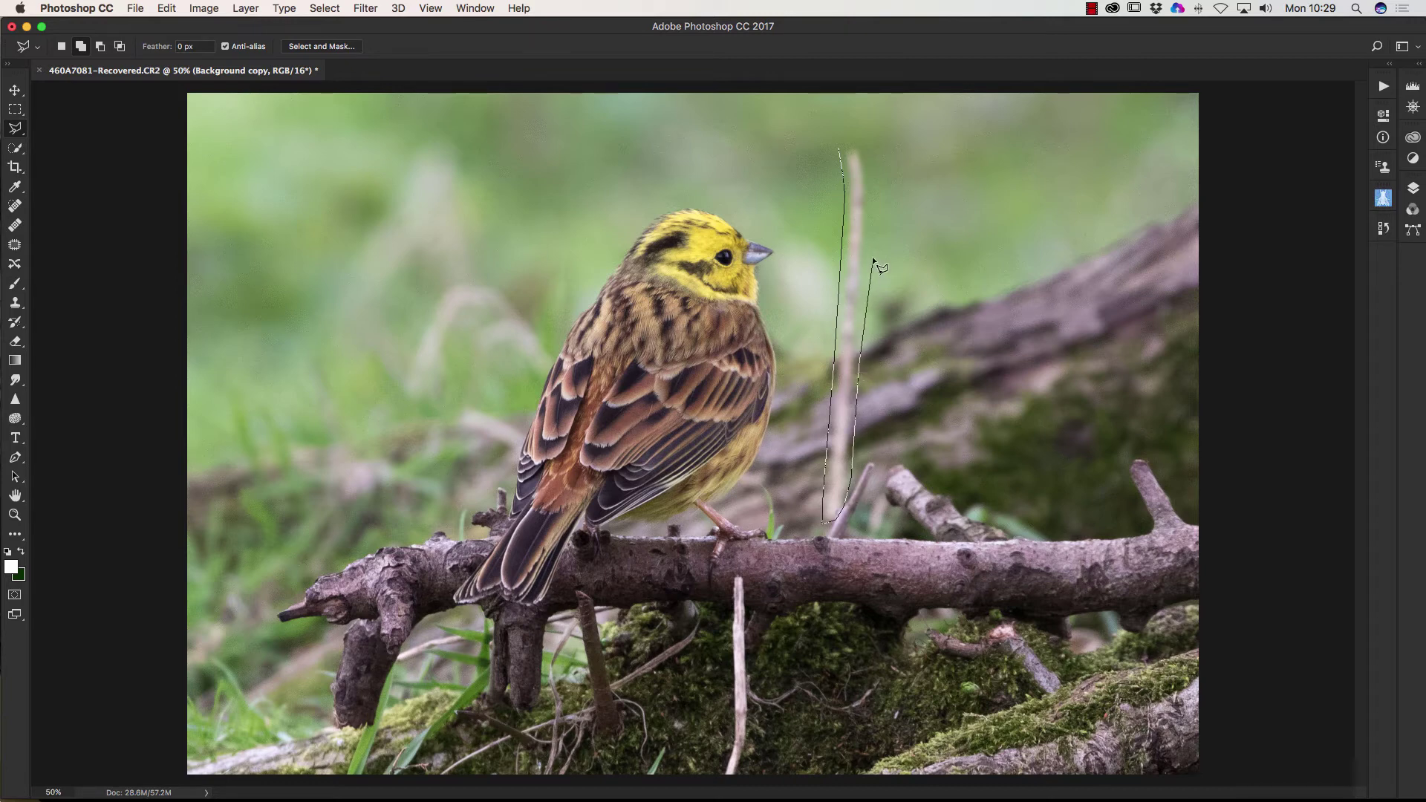
Close the stem selection and fill it with Edit > Fill using Content-Aware contents
double_click(858, 139)
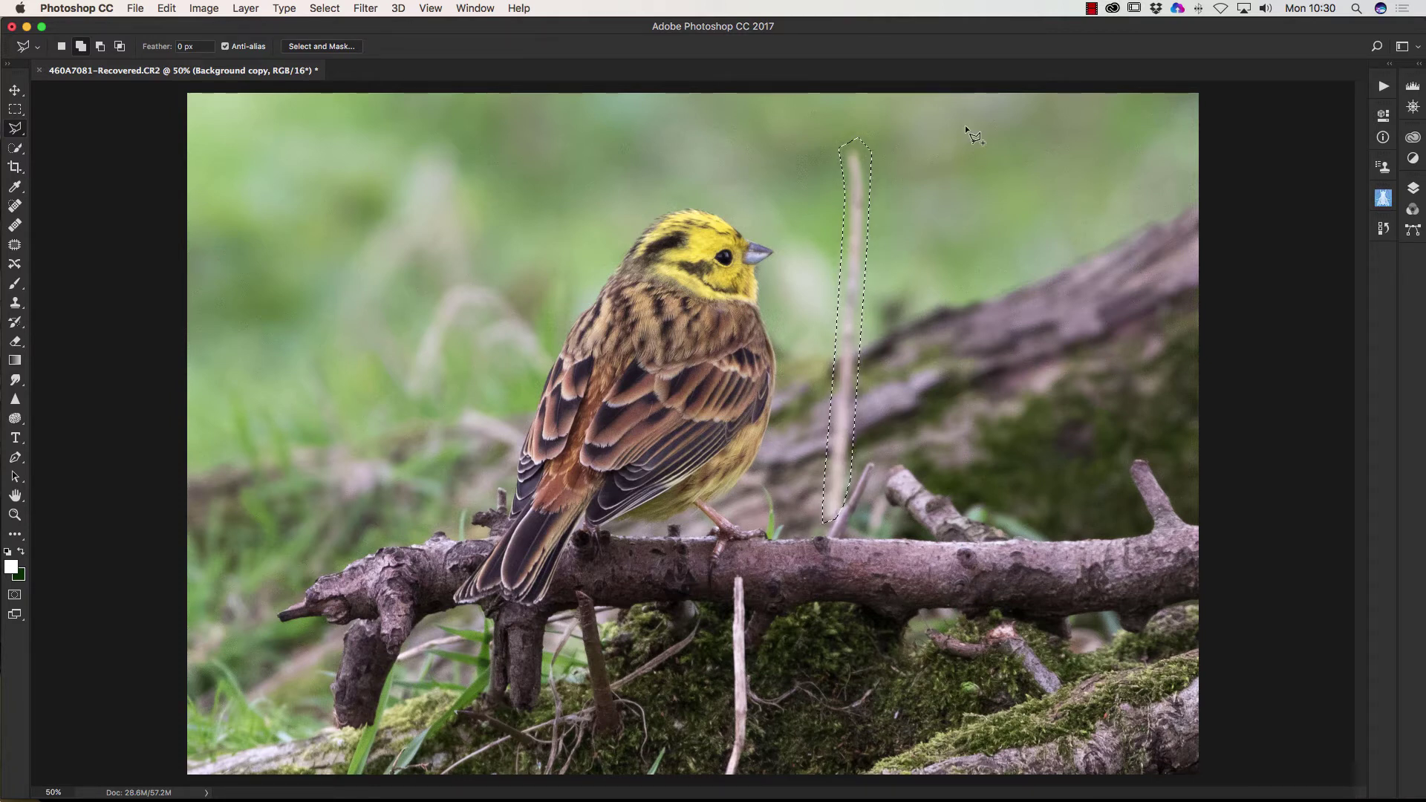
left_click(168, 9)
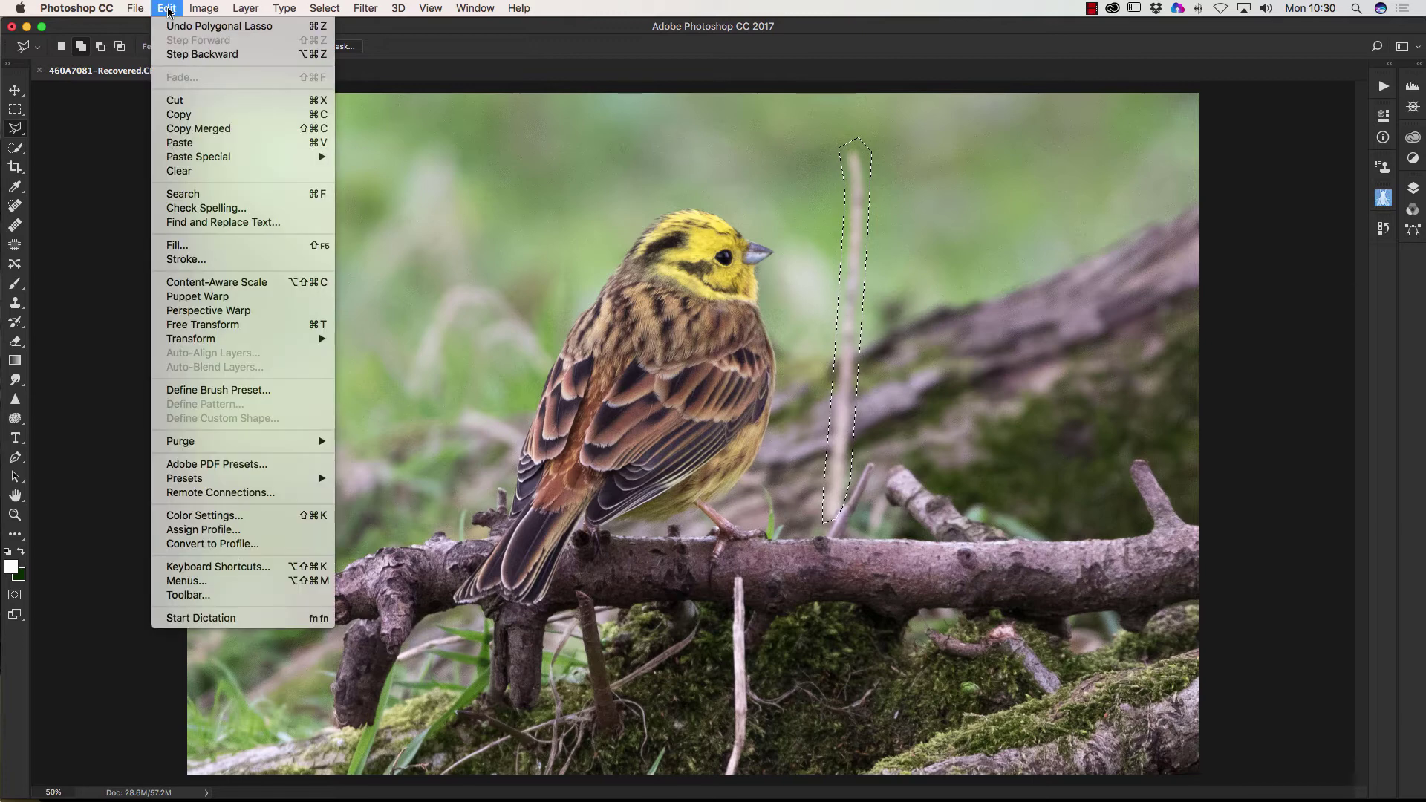
left_click(191, 247)
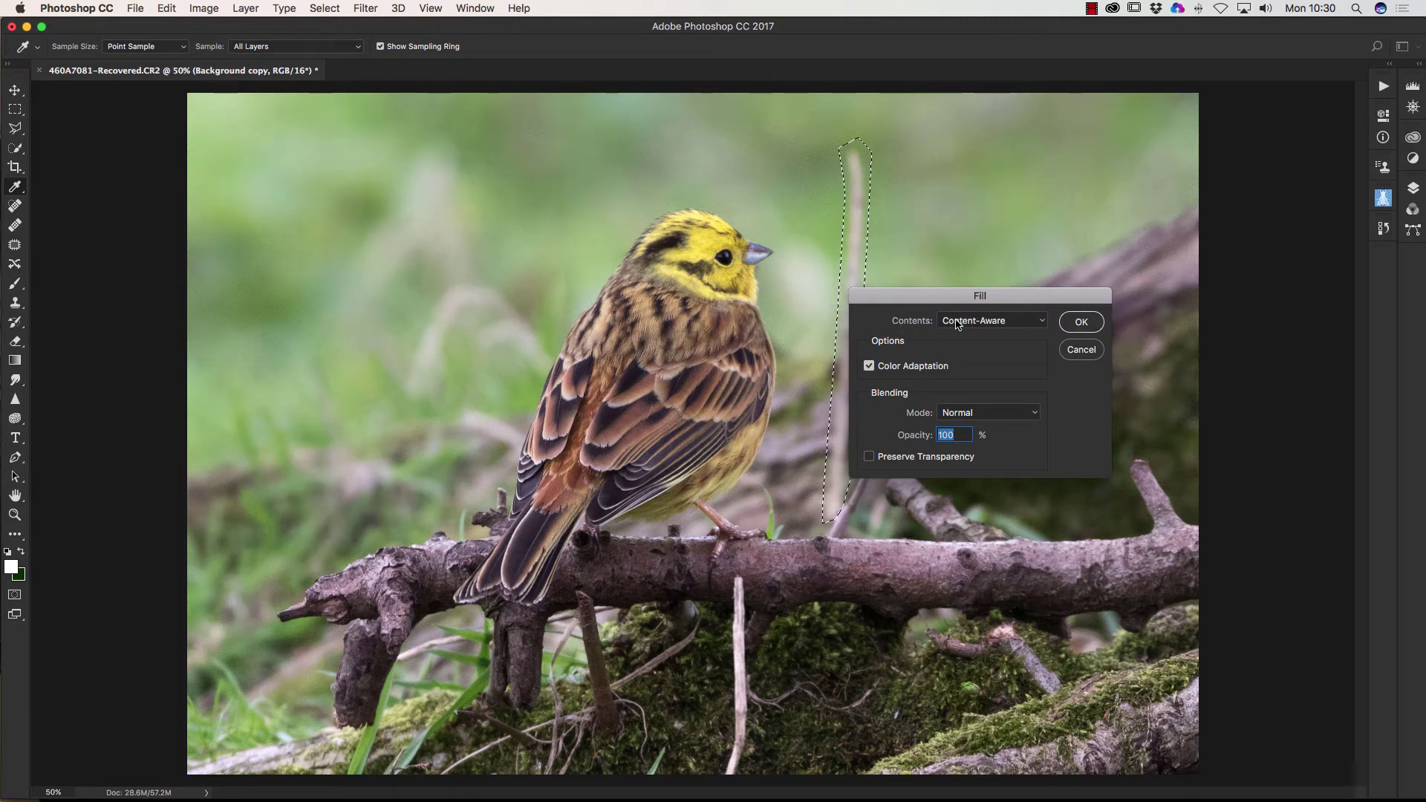
left_click(1043, 325)
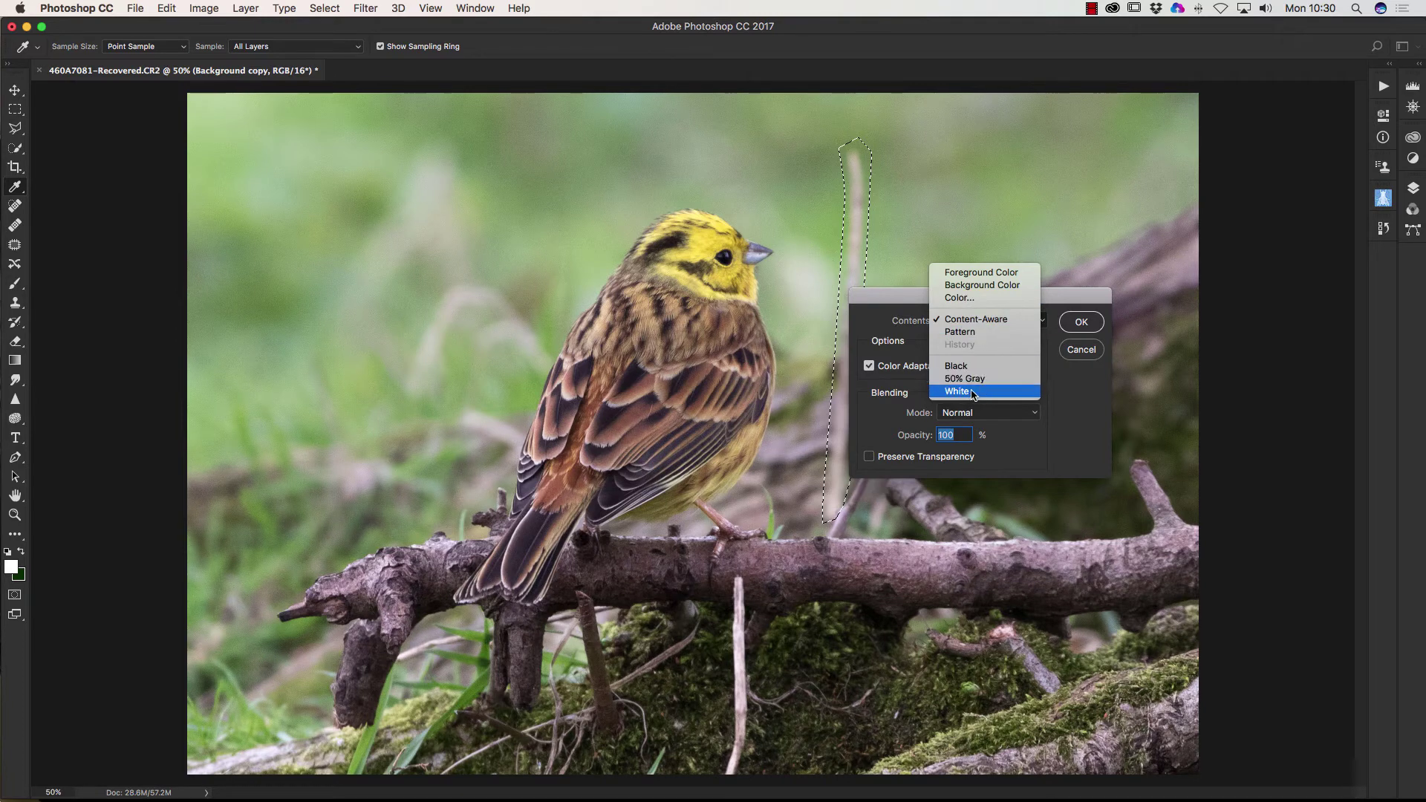
left_click(964, 320)
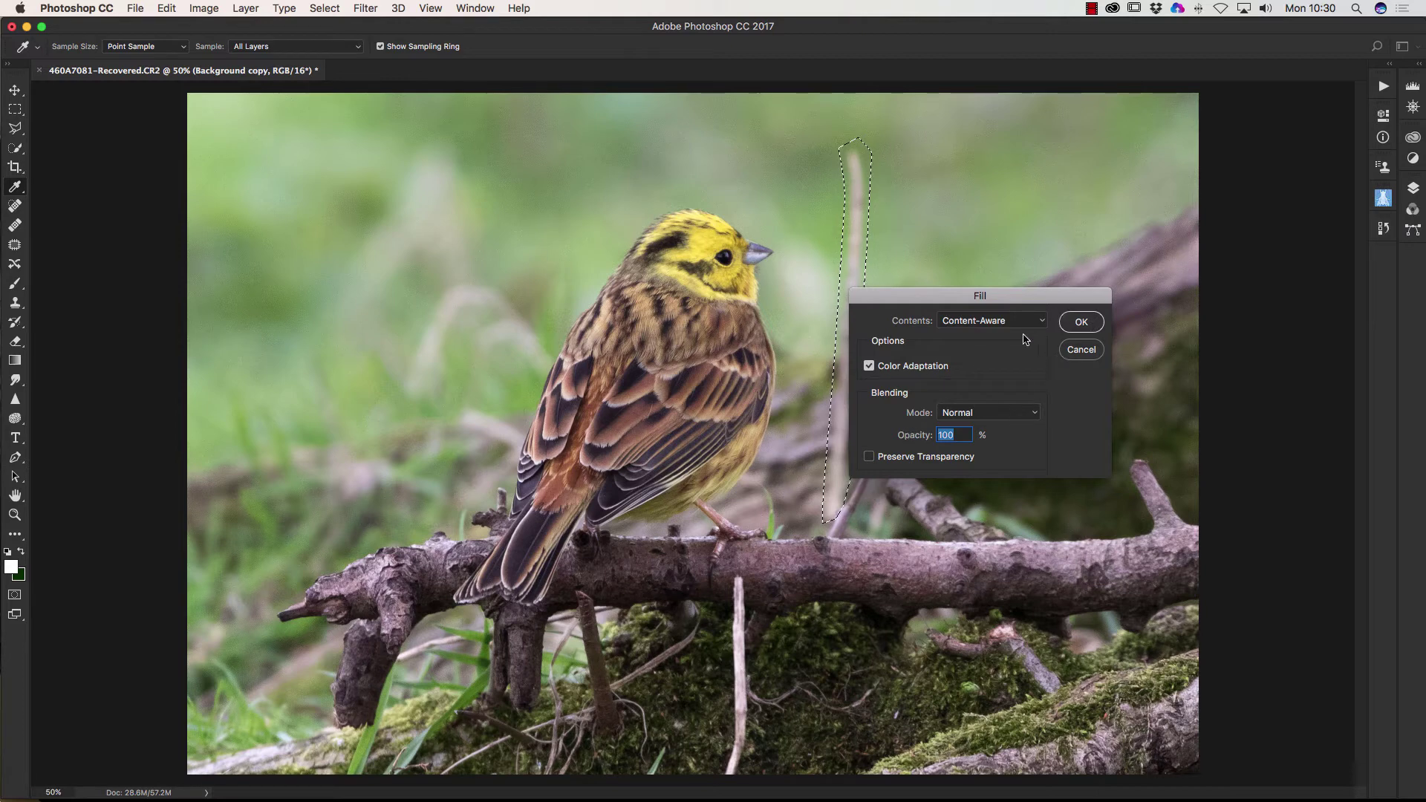
left_click(1081, 324)
key("l")
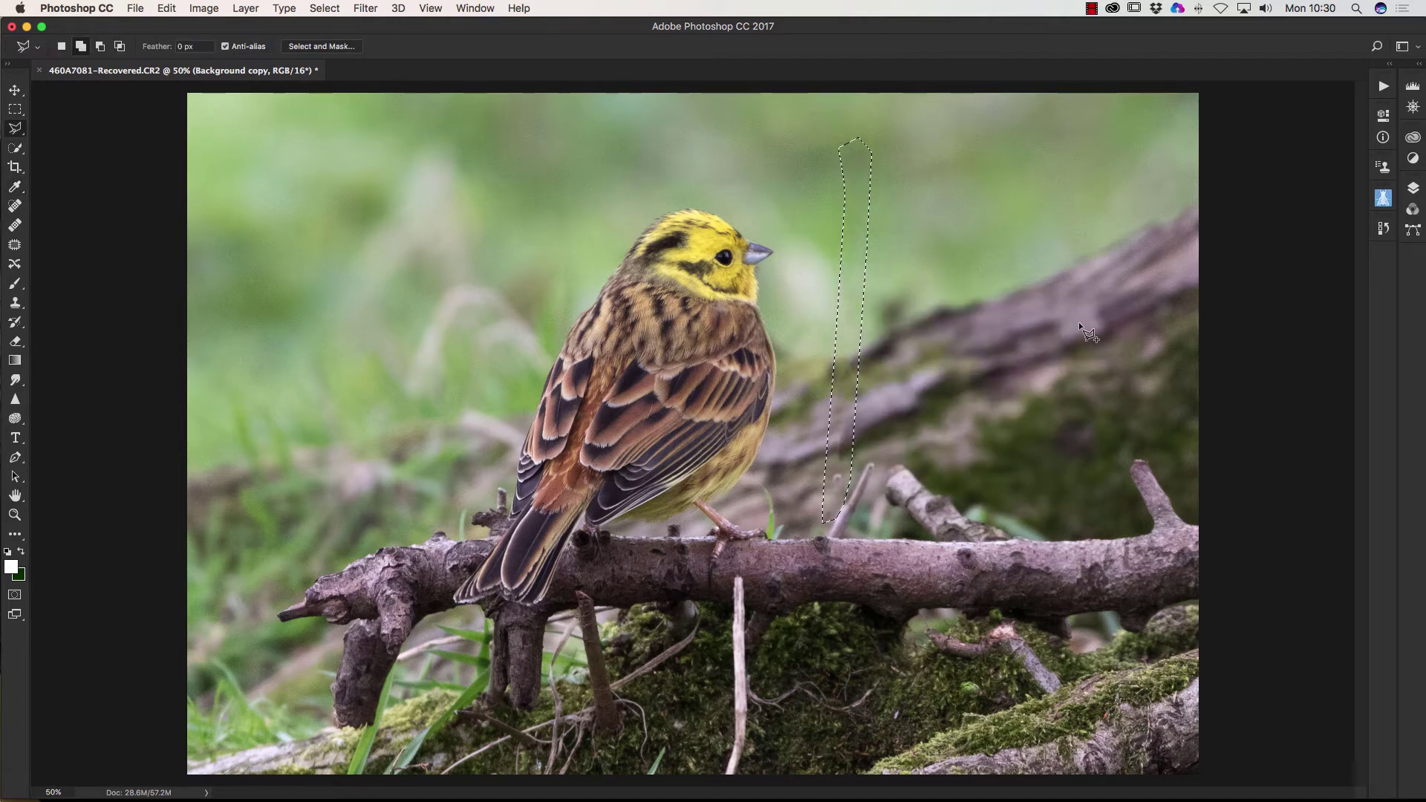
right_click(907, 217)
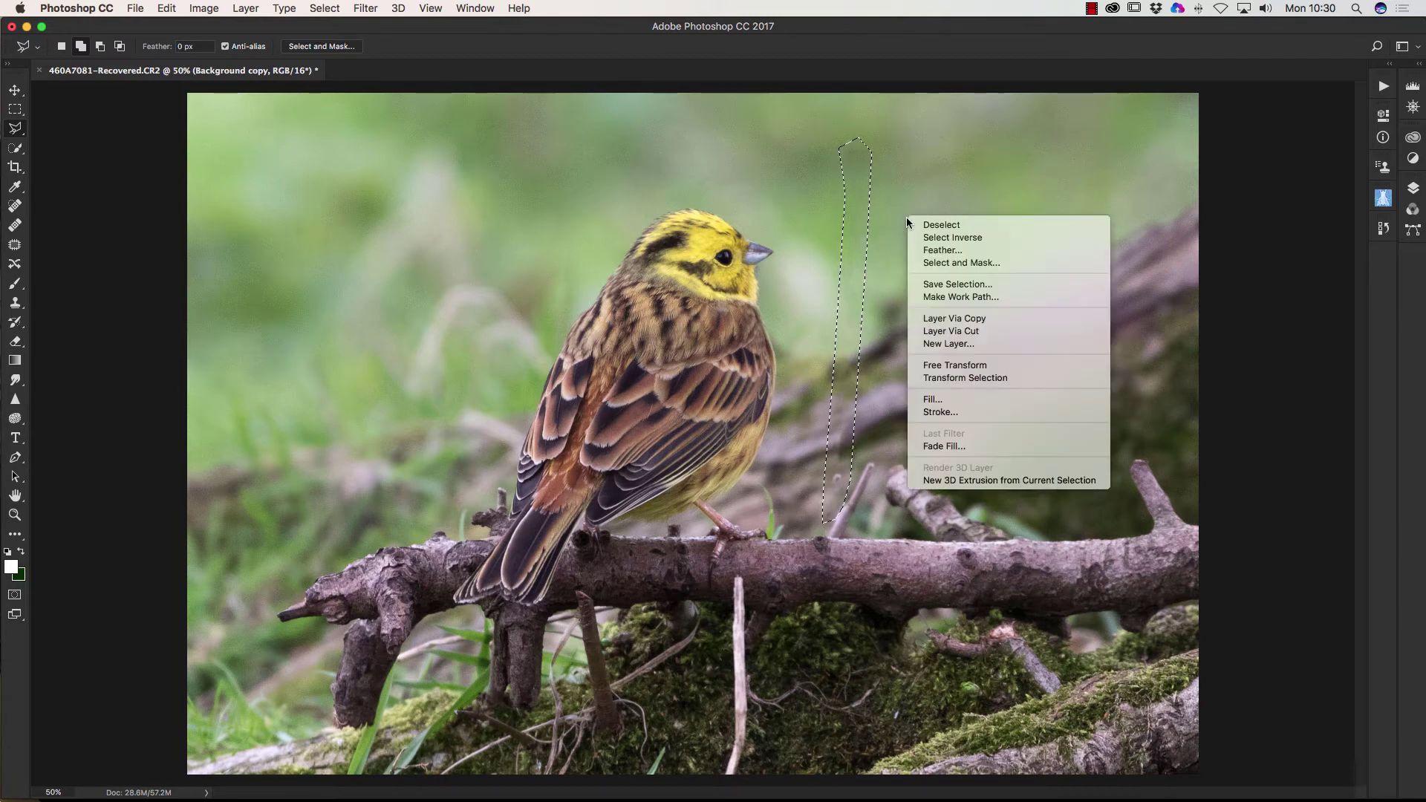
Deselect, then spot-heal the leftover stem traces right of the bird down to the log
left_click(935, 223)
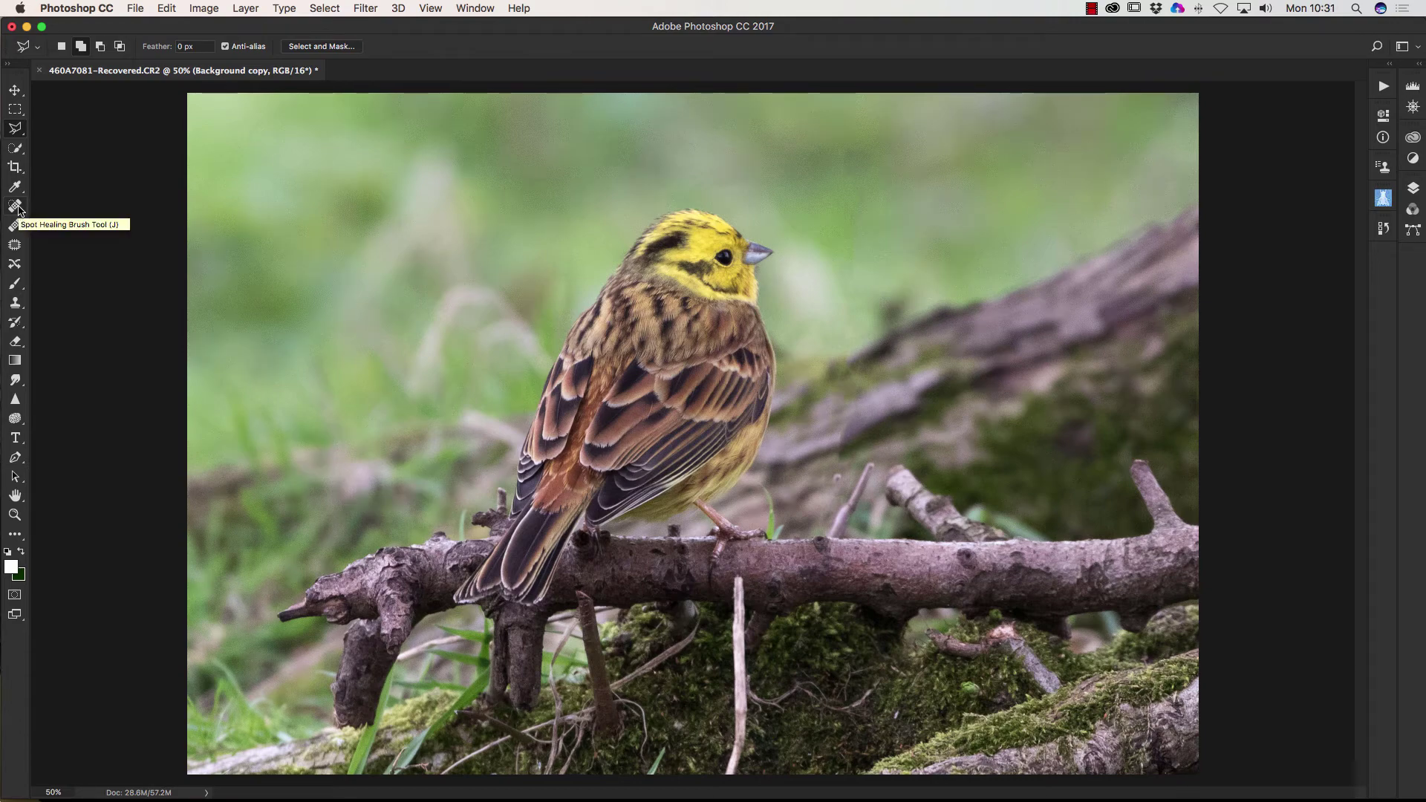
left_click(17, 207)
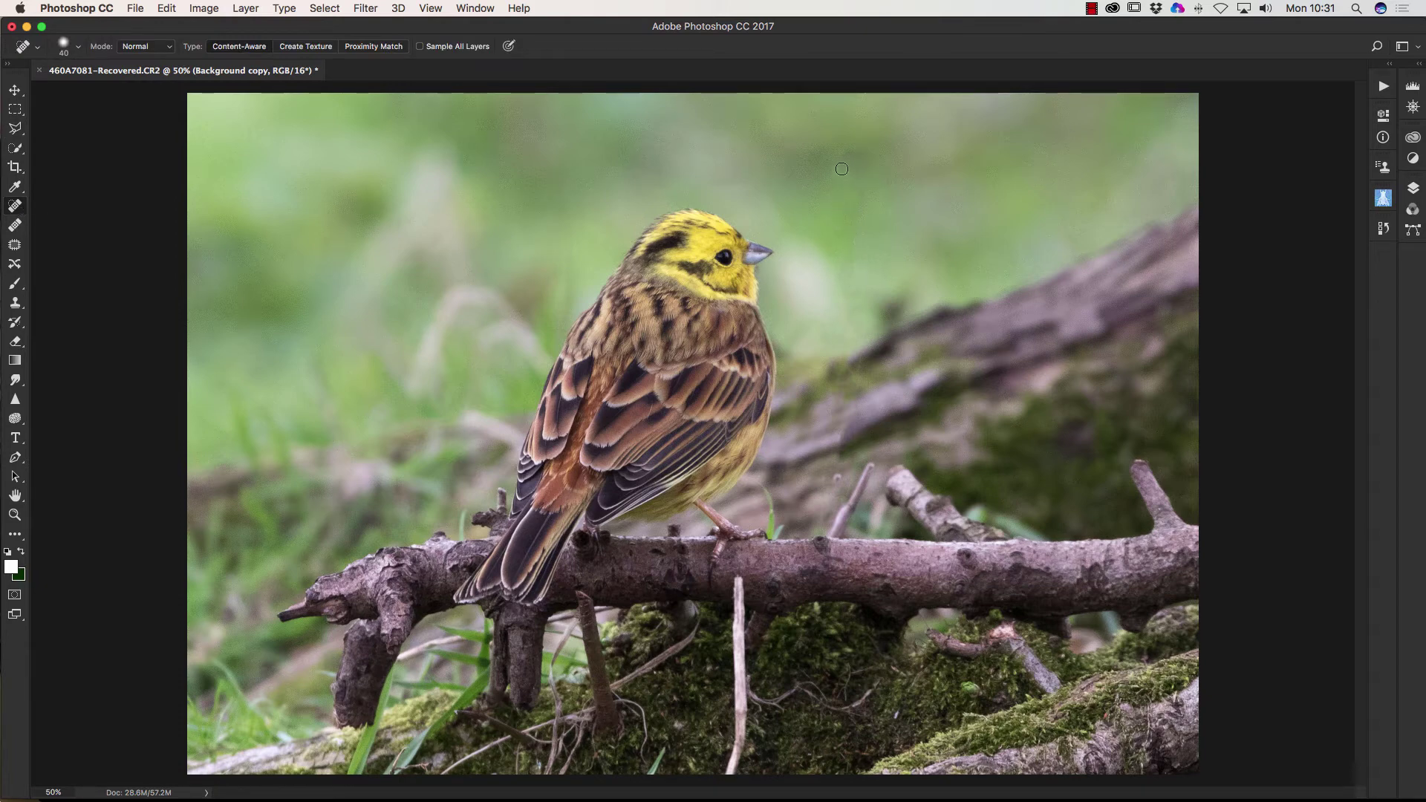
left_click_drag(847, 151, 858, 167)
left_click_drag(855, 242, 857, 269)
mouse_move(850, 429)
left_mouse_down()
mouse_move(895, 411)
mouse_move(846, 452)
mouse_move(906, 430)
mouse_move(842, 457)
mouse_move(884, 436)
mouse_move(896, 404)
mouse_move(841, 458)
left_mouse_up()
left_click_drag(848, 465, 822, 510)
left_click(855, 358)
left_click_drag(853, 410, 854, 418)
Outline the small twig rising from the perch with the Polygonal Lasso
left_click(15, 128)
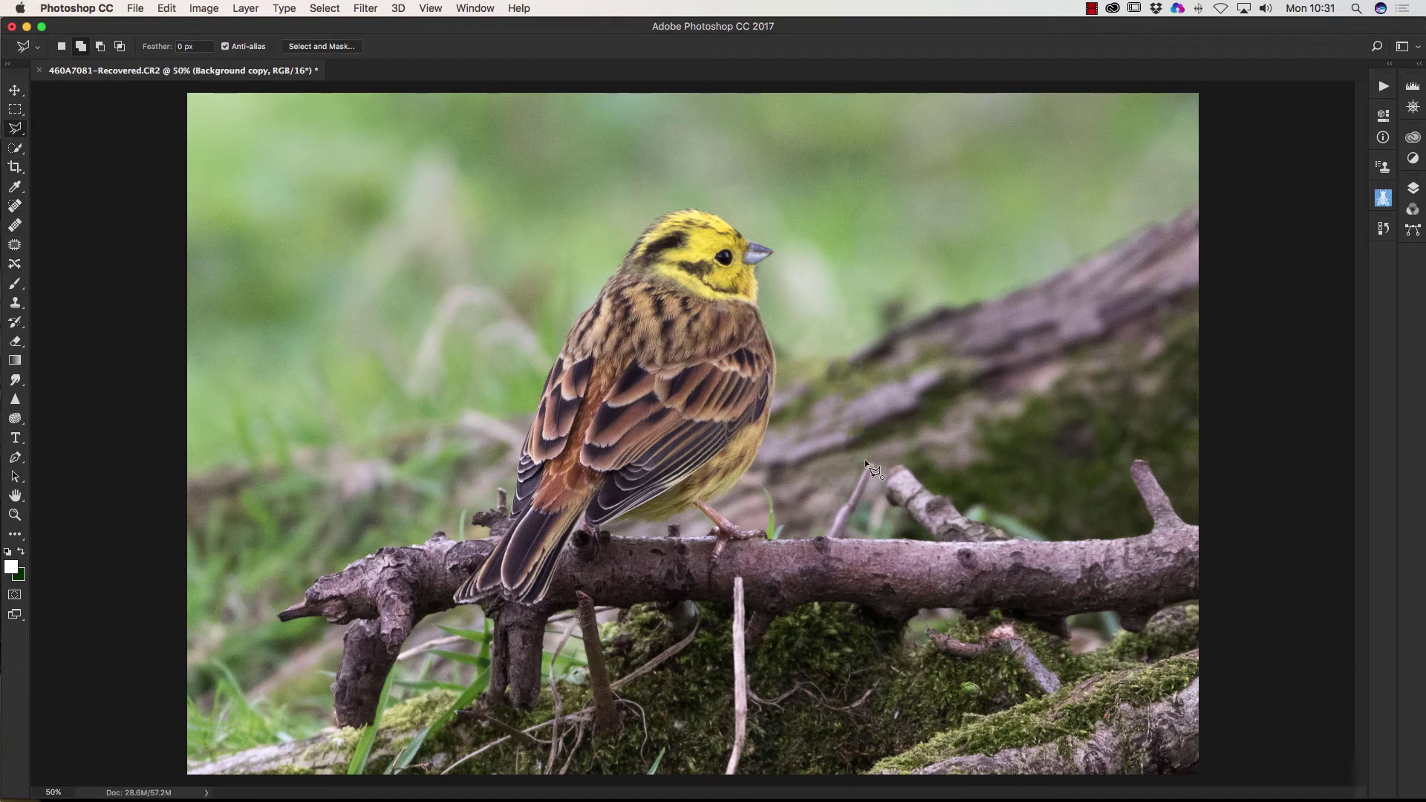
left_click(845, 540)
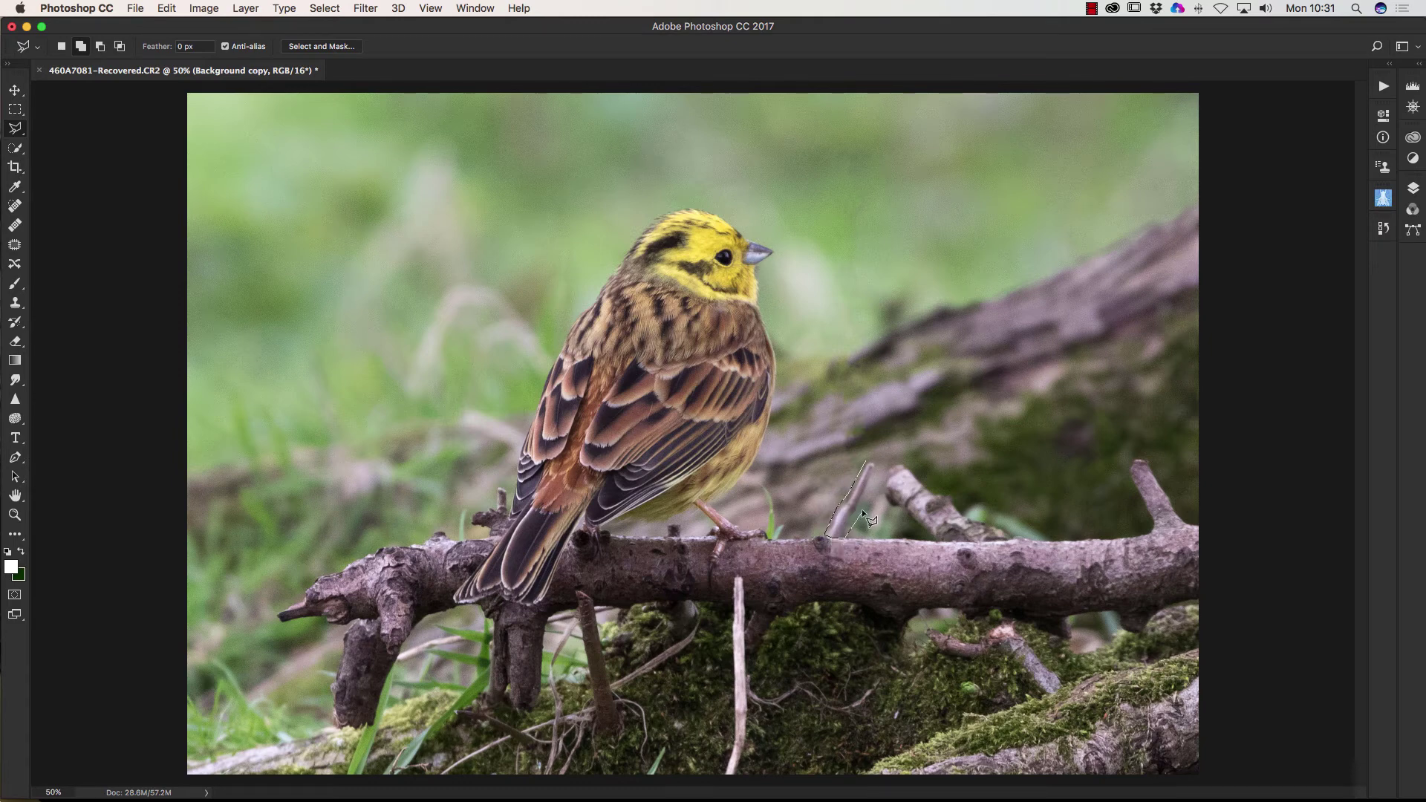
double_click(878, 459)
Content-aware fill the twig selection, then deselect
key("shift+BackSpace")
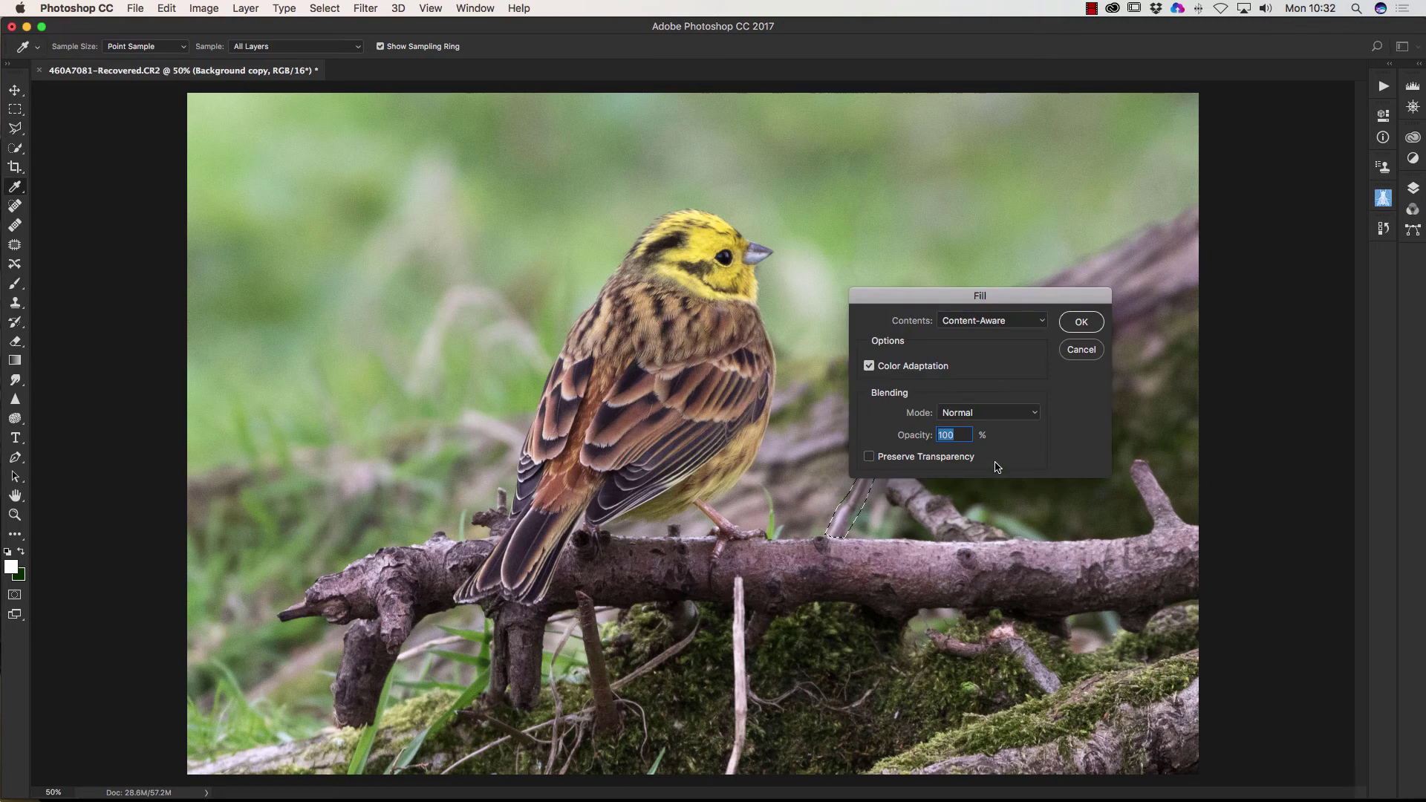
left_click_drag(965, 302, 884, 299)
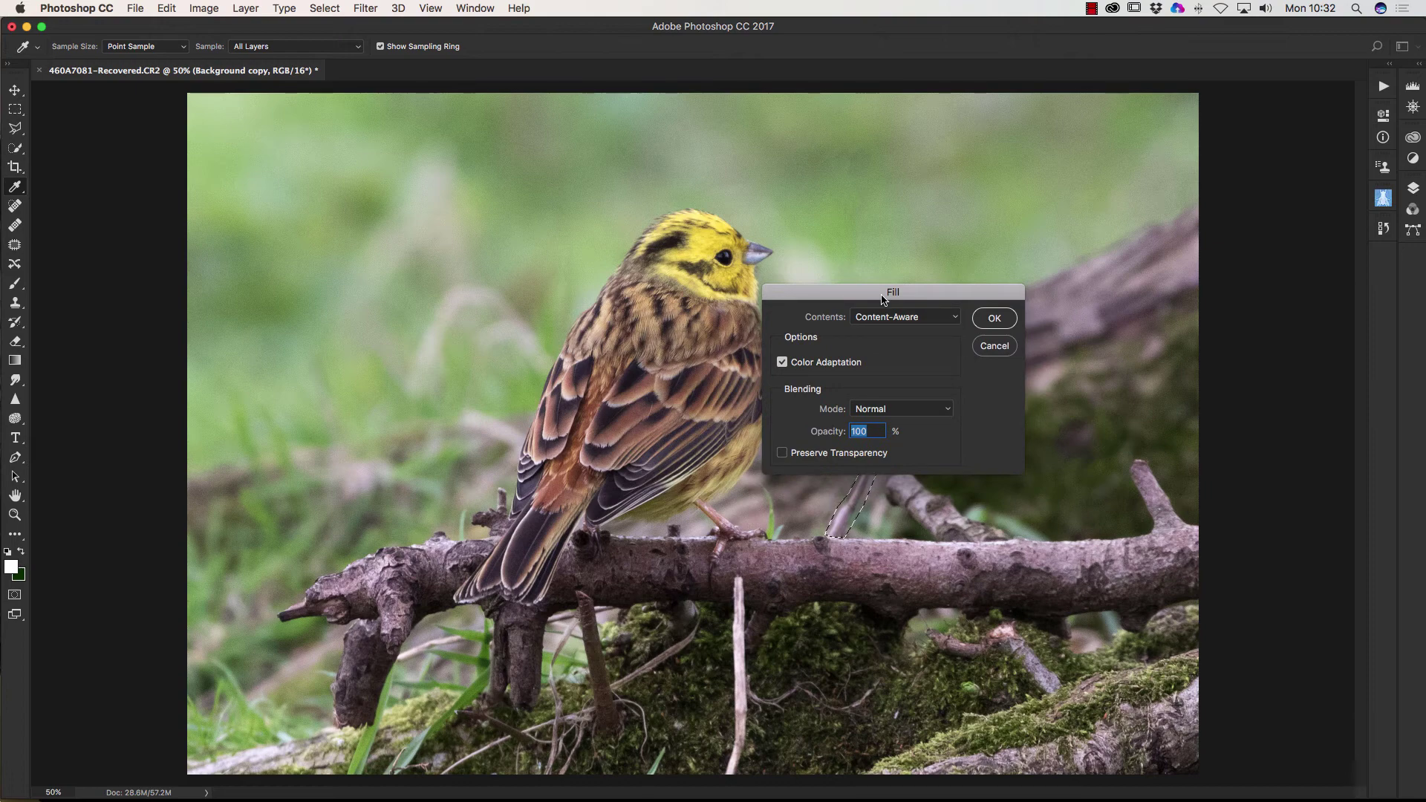
left_click_drag(884, 299, 961, 299)
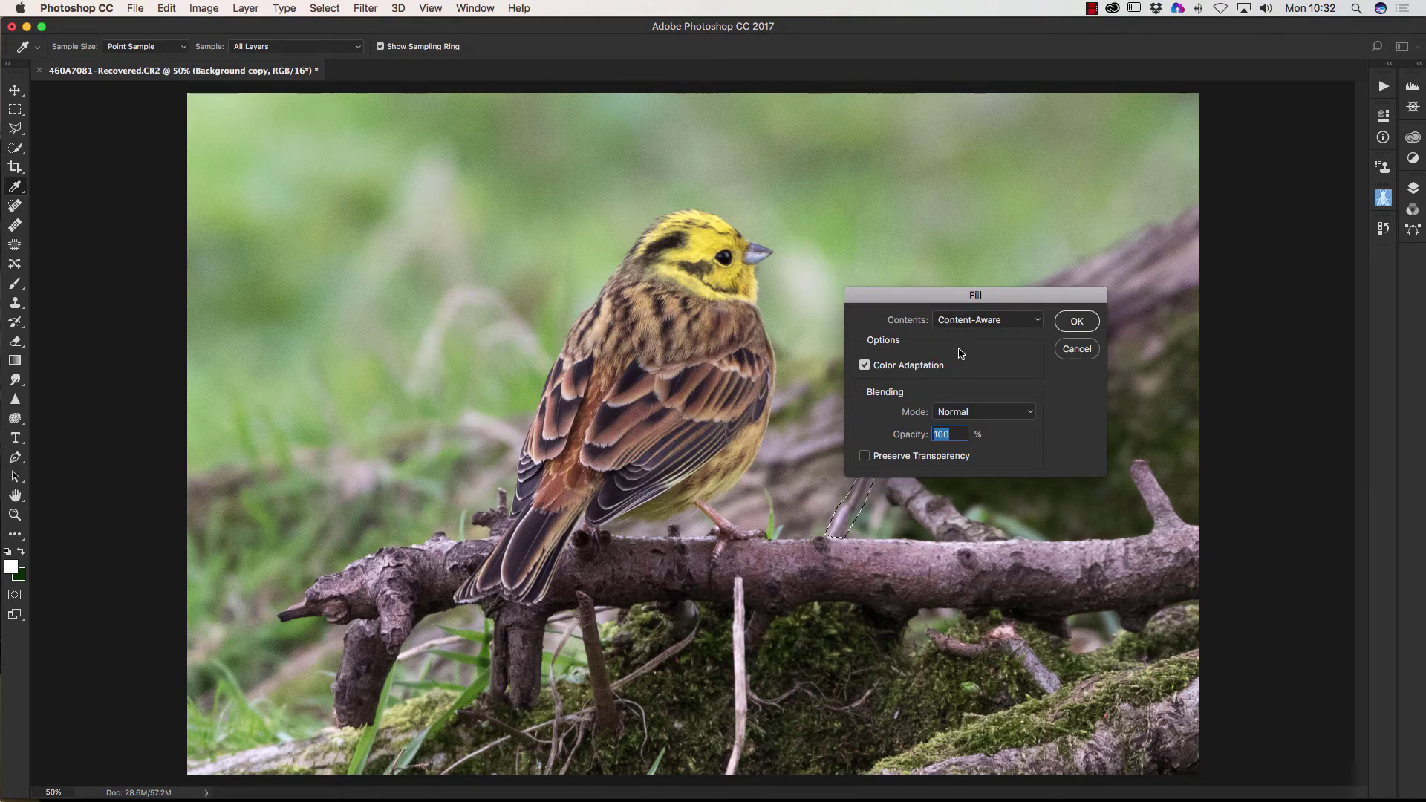
left_click(1077, 323)
key("l")
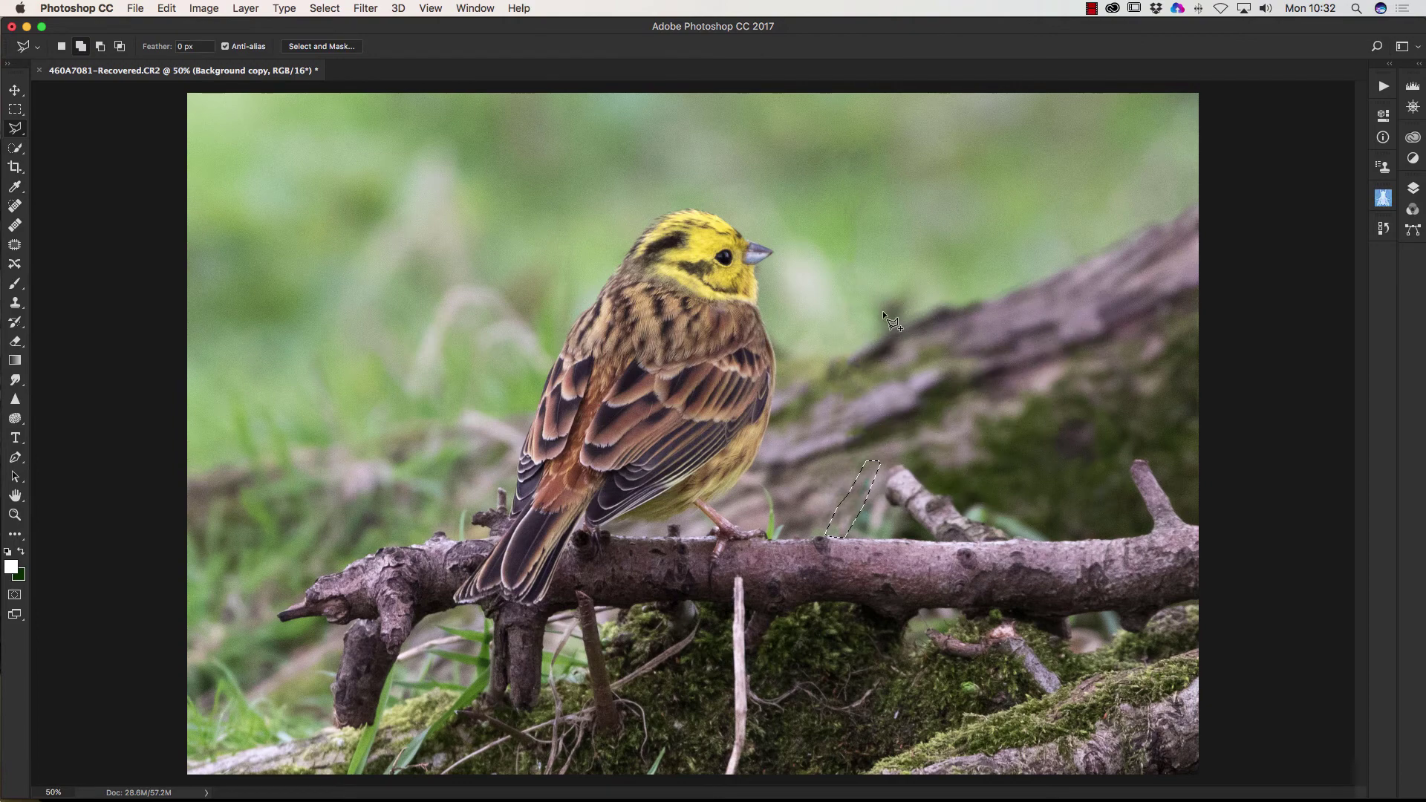
right_click(884, 311)
left_click(902, 318)
Spot-heal the dark speck and stem traces just above the branch right of the bird
left_click(15, 206)
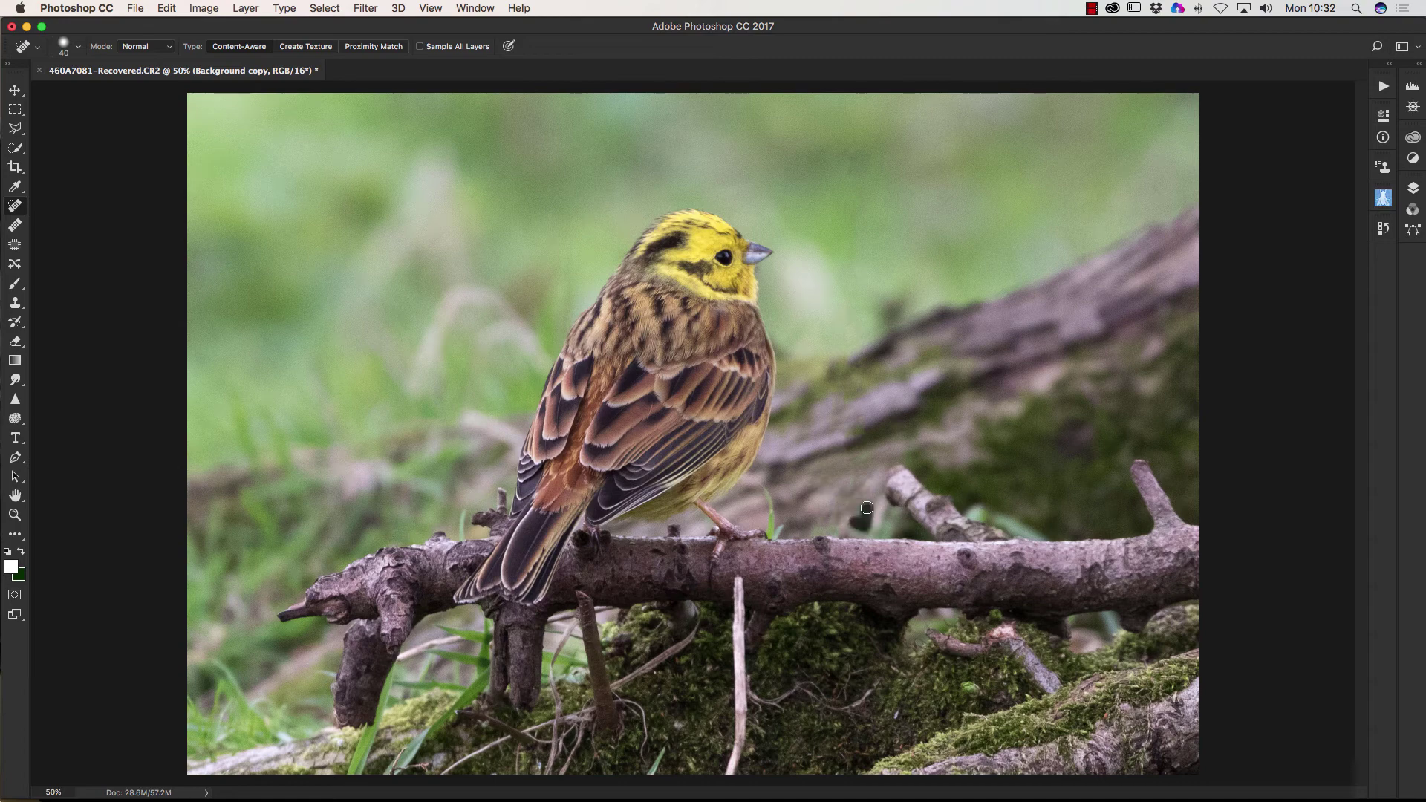
left_click(856, 523)
left_click_drag(867, 489, 863, 483)
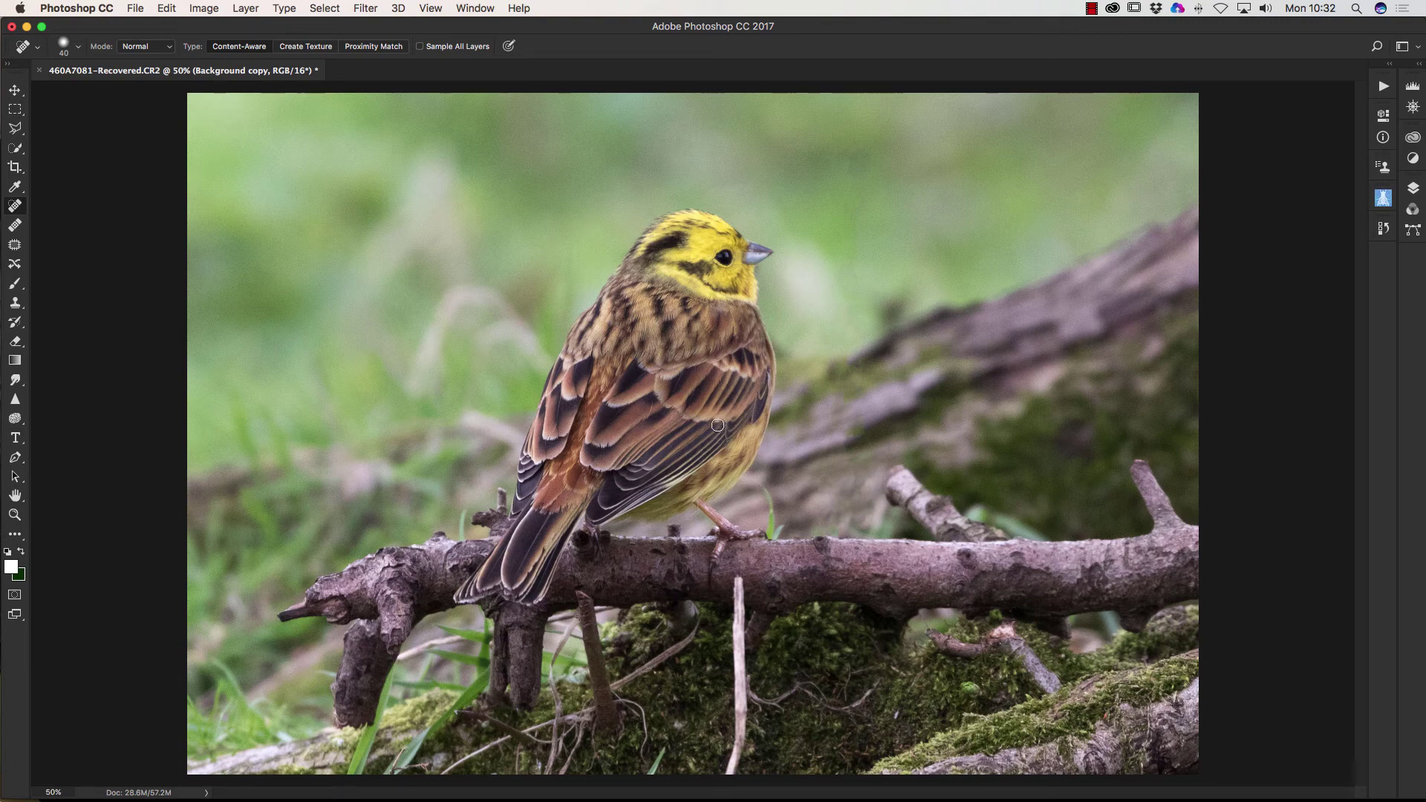
left_click(854, 483)
Outline the pale hanging stem from below the branch to the image's bottom edge
left_click(15, 127)
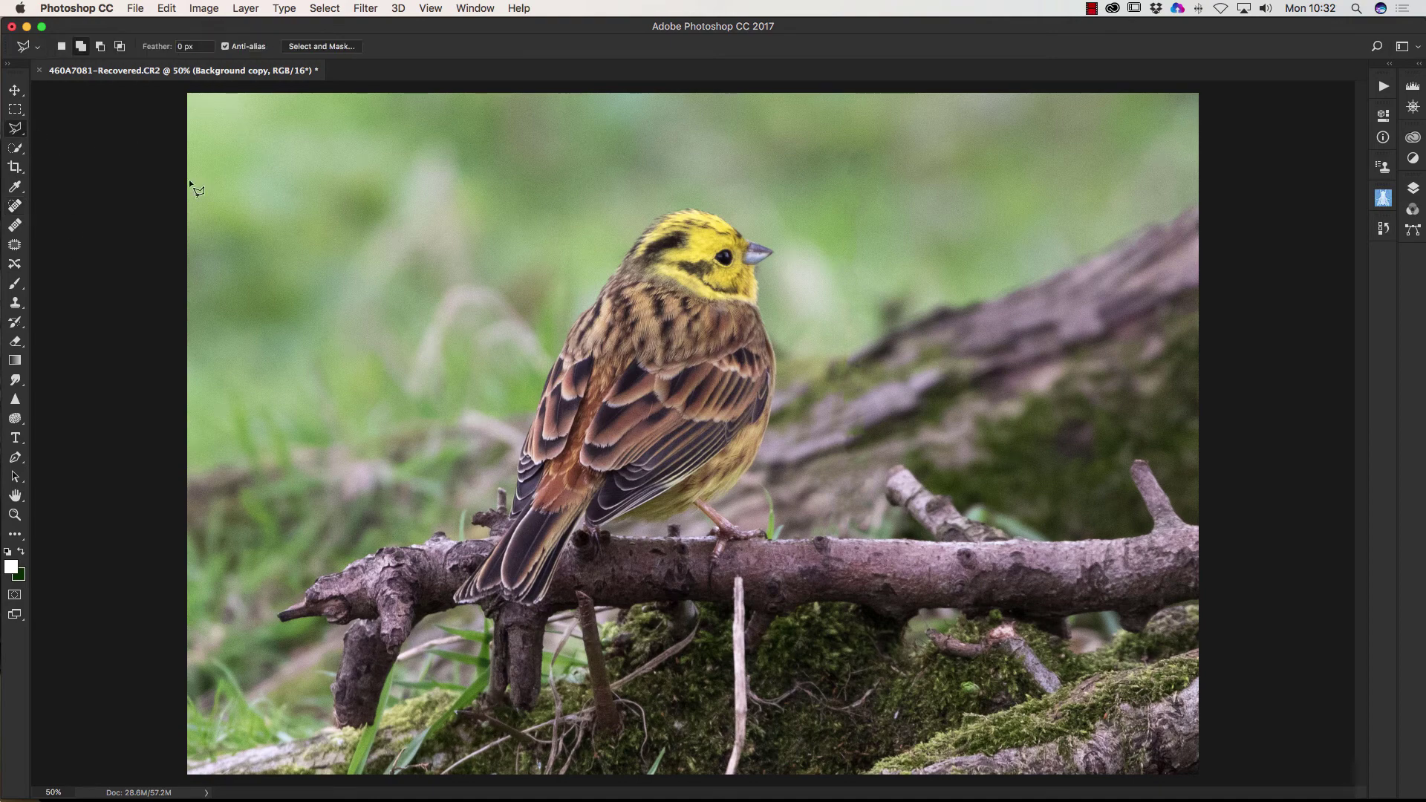
left_click(728, 574)
left_click(727, 704)
left_click(720, 774)
left_click(732, 777)
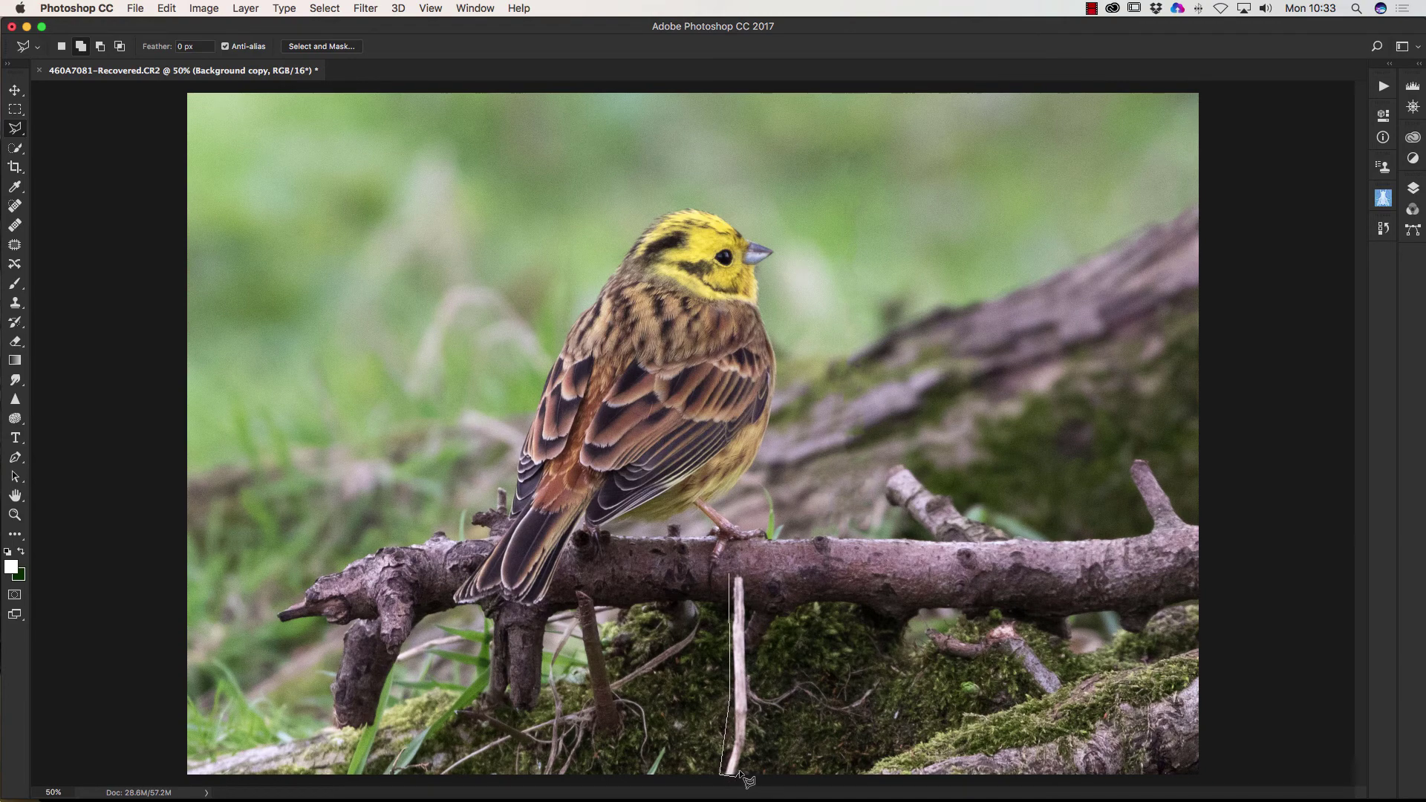
left_click(751, 732)
double_click(743, 569)
Content-aware fill the stem selection, then deselect
key("shift+BackSpace")
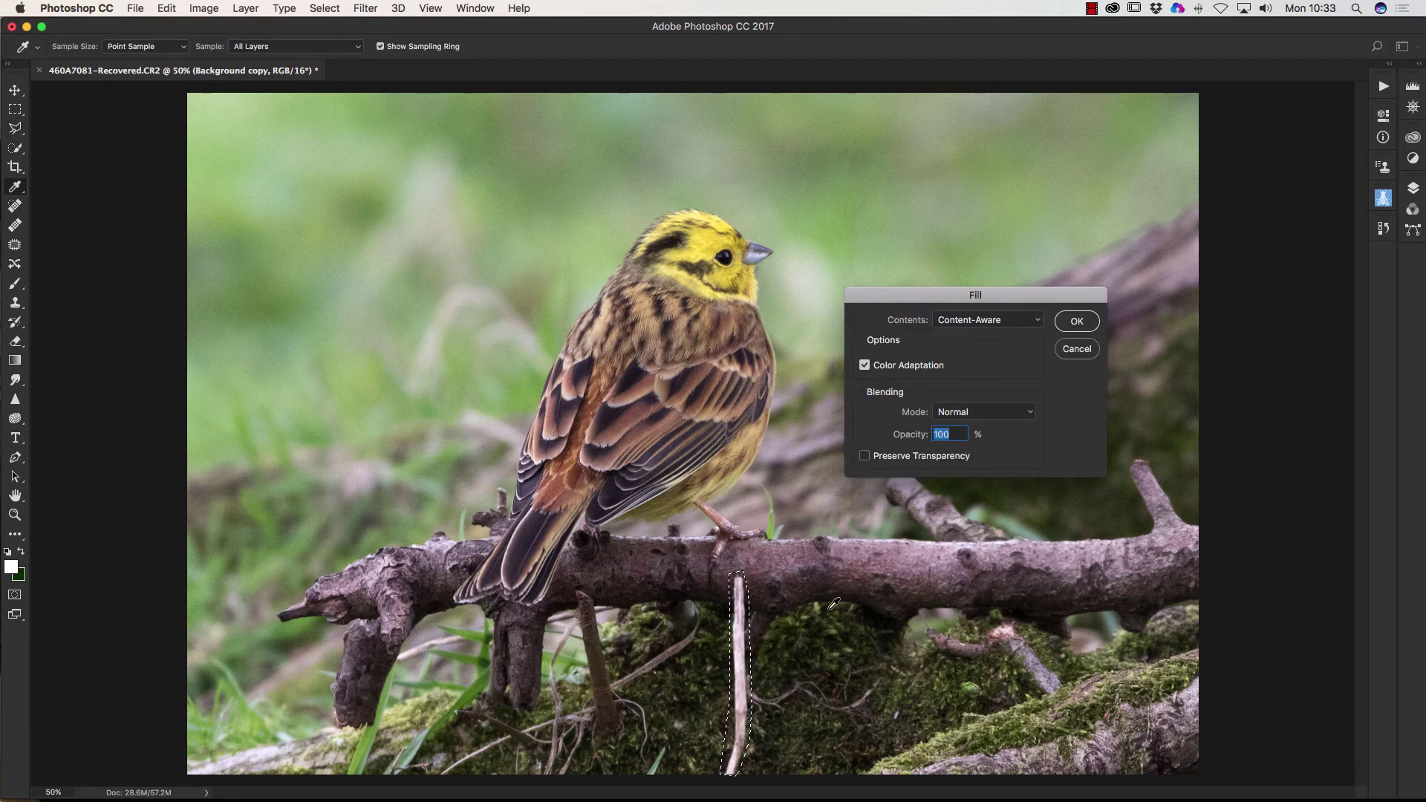
left_click(1079, 323)
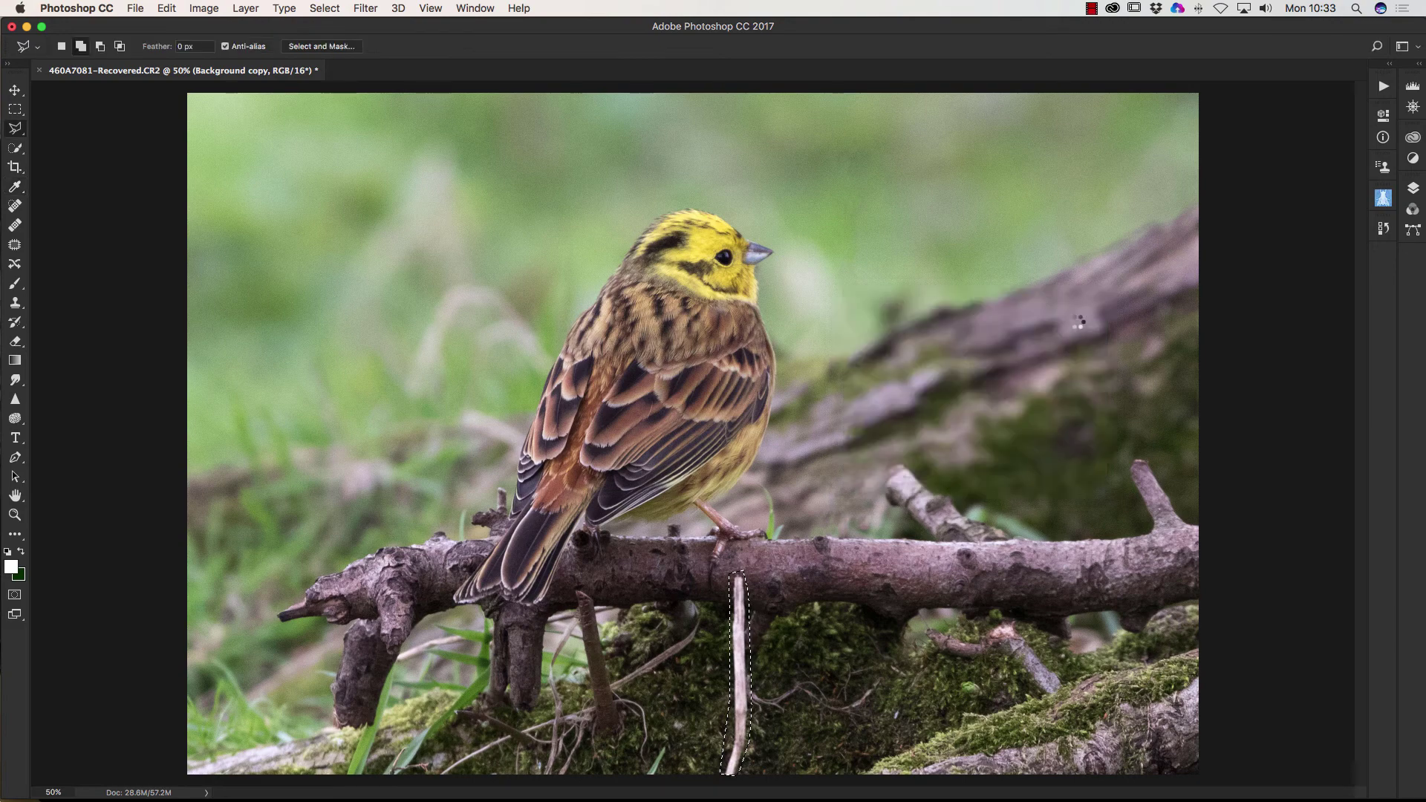
right_click(916, 379)
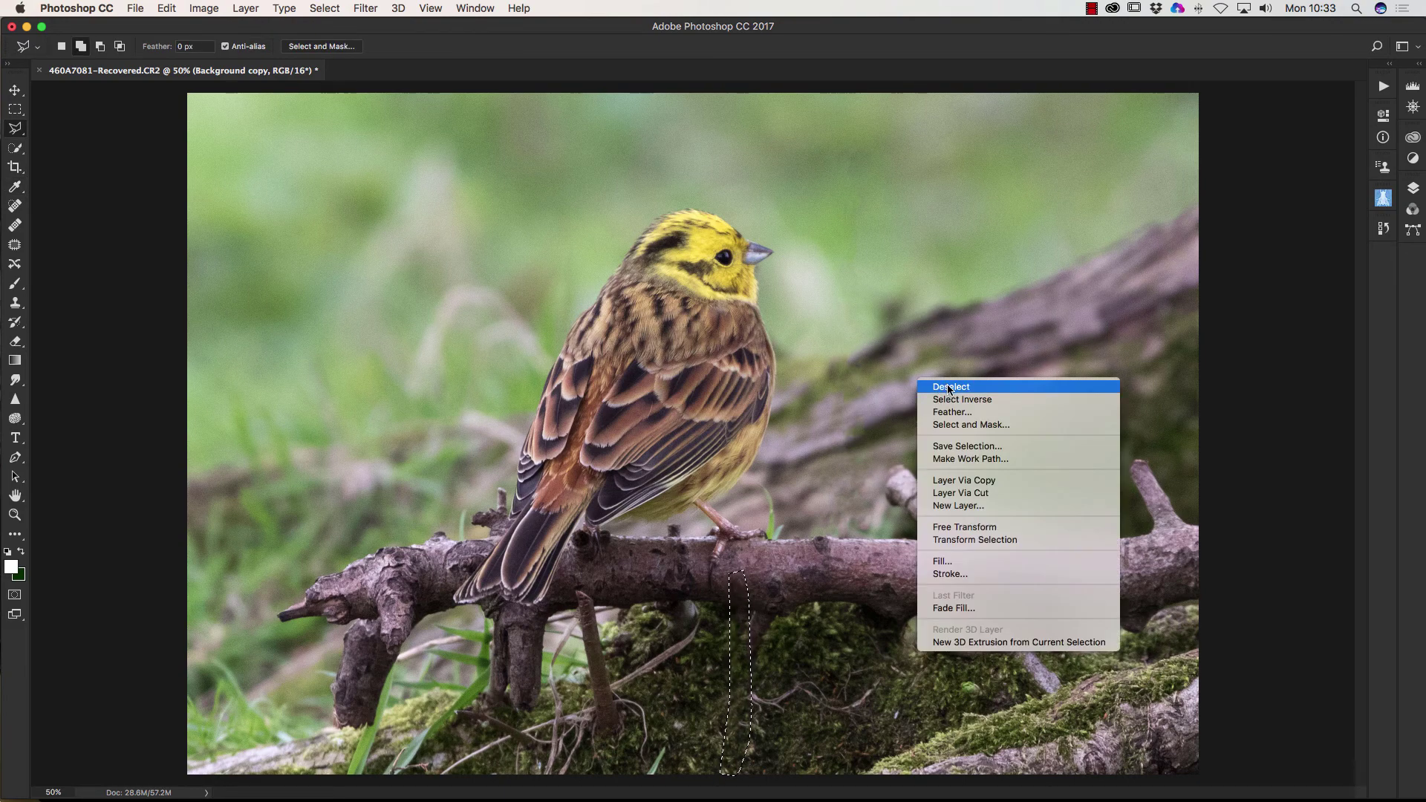
left_click(947, 385)
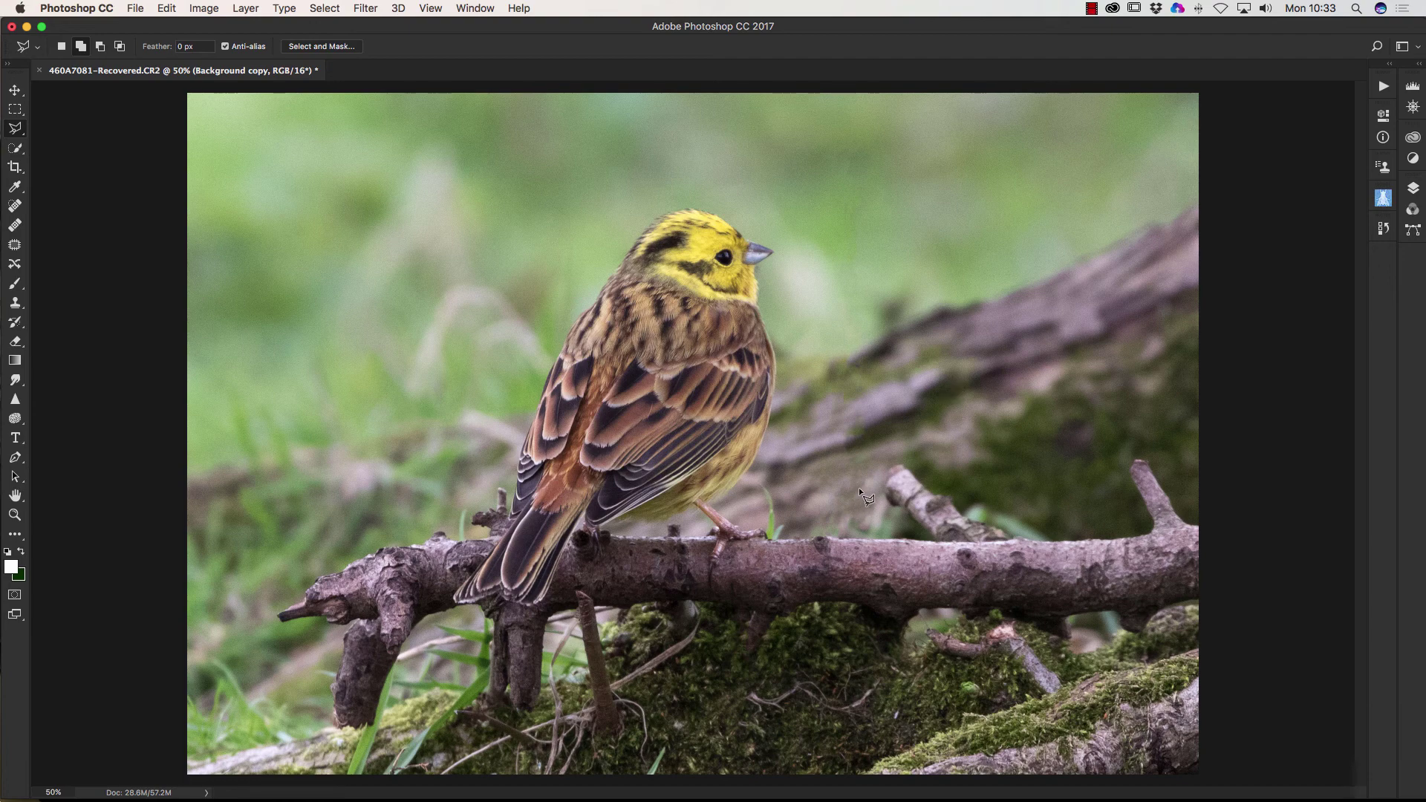
Paint over the stem remnants in the moss with the Spot Healing Brush
left_click(16, 206)
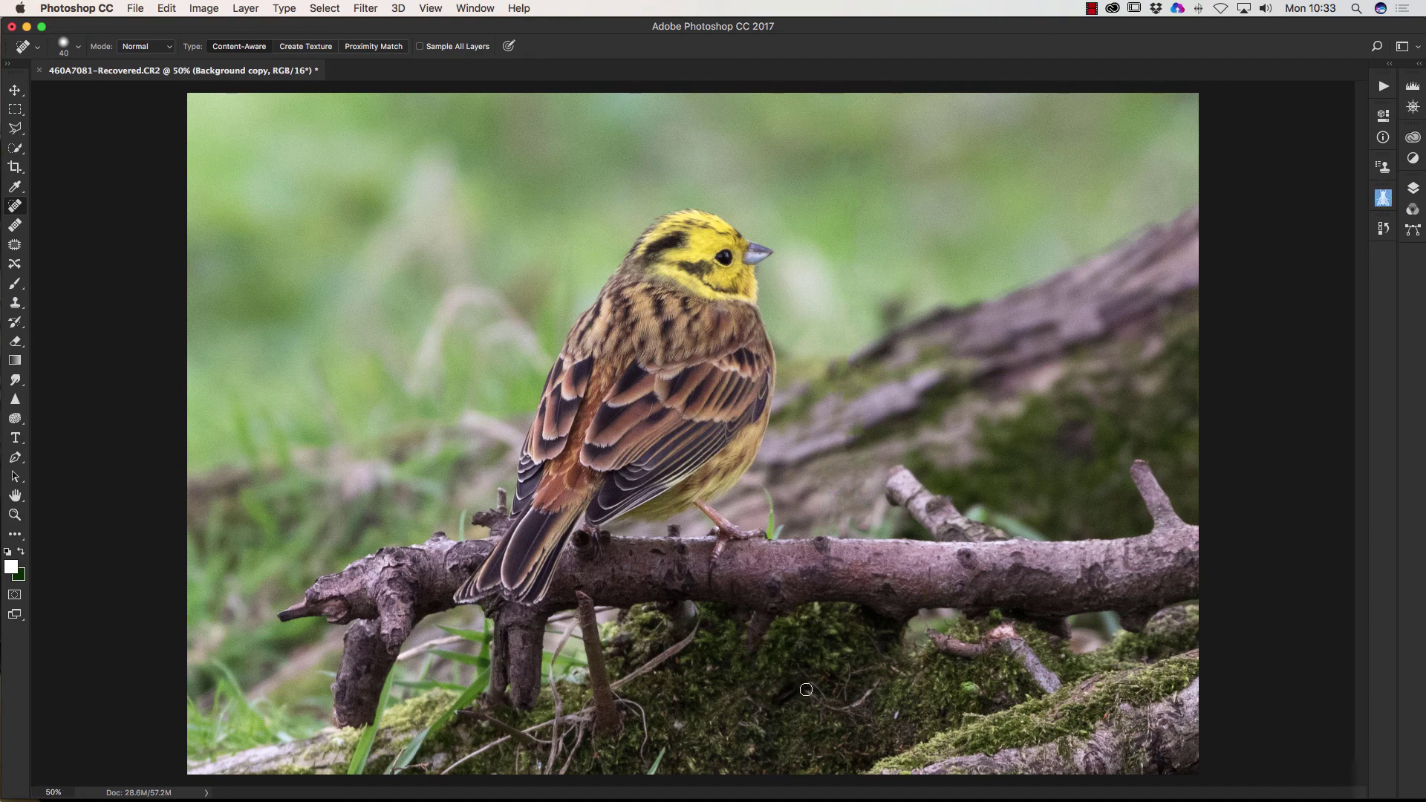
mouse_move(806, 696)
left_mouse_down()
mouse_move(844, 706)
mouse_move(875, 683)
mouse_move(852, 704)
mouse_move(891, 709)
left_mouse_up()
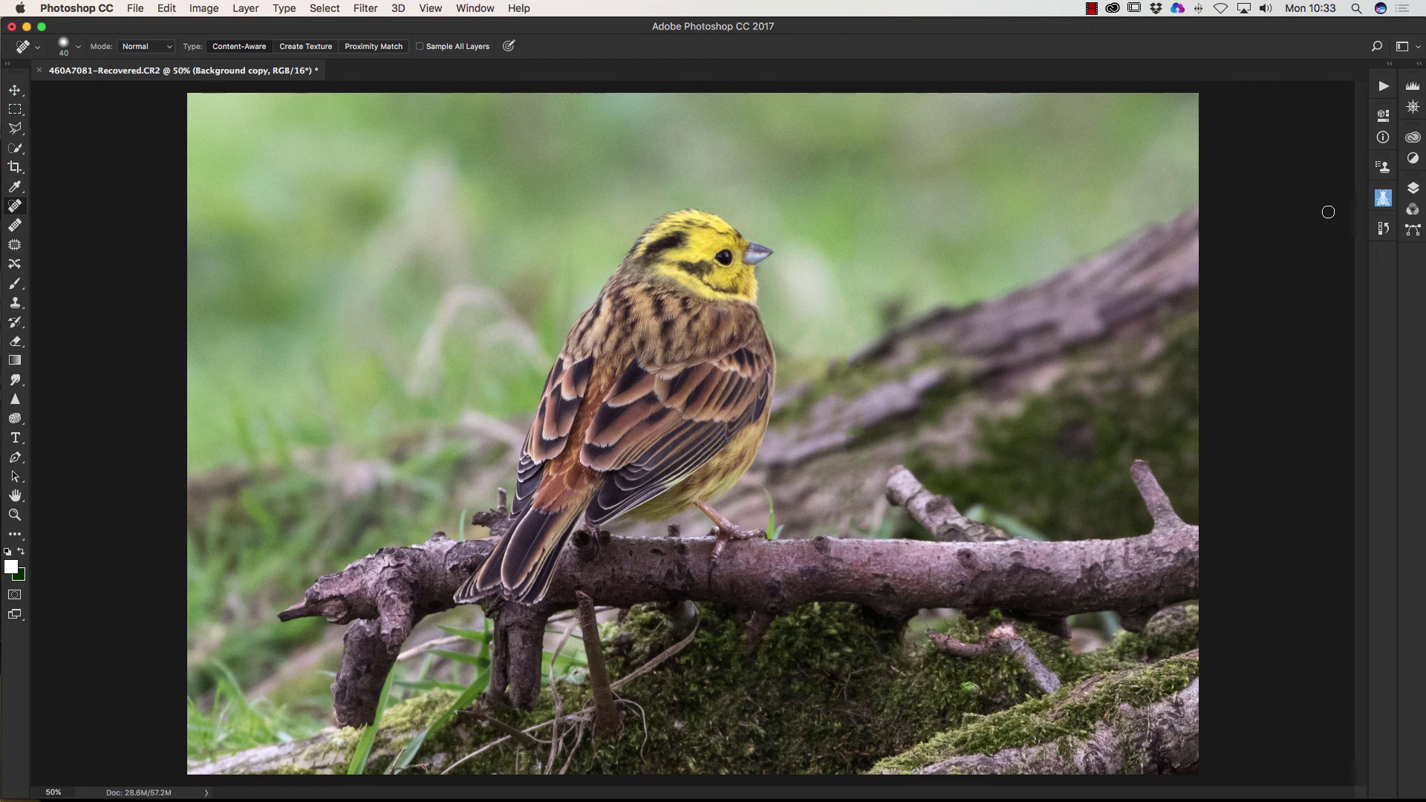
Compare the retouched Background copy against the original, then flatten the image
left_click(1412, 188)
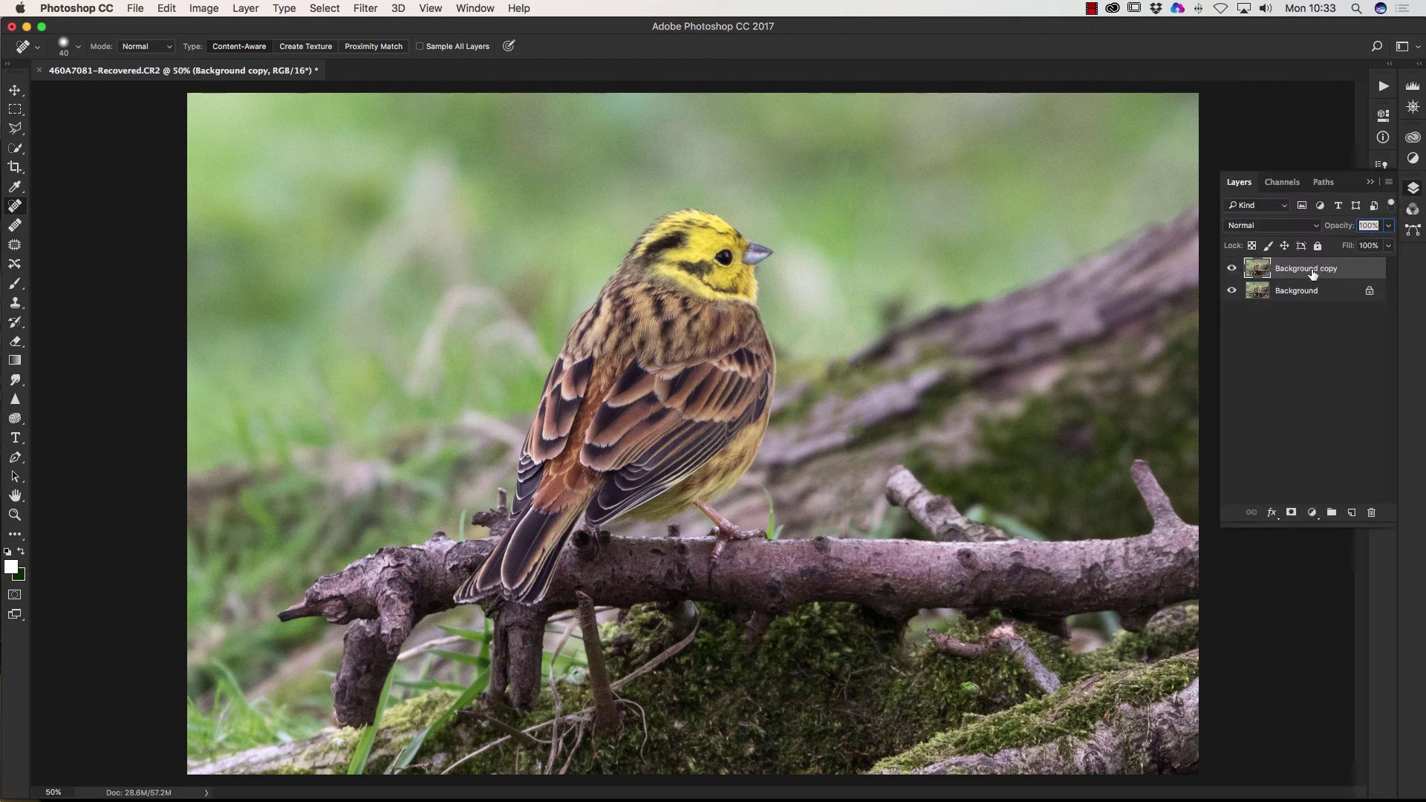
left_click(1231, 269)
left_click(1232, 270)
left_click(1231, 270)
left_click(1231, 270)
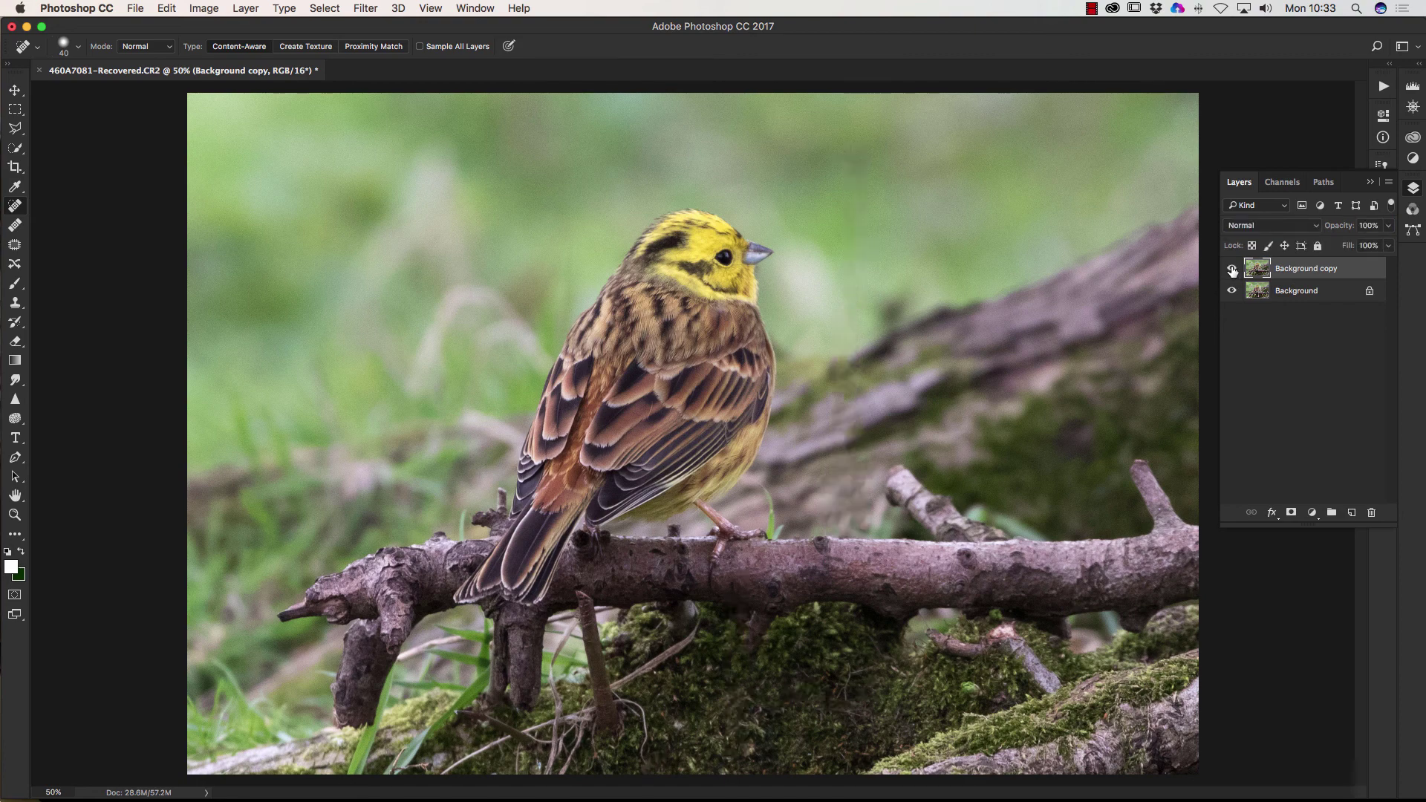
right_click(1348, 269)
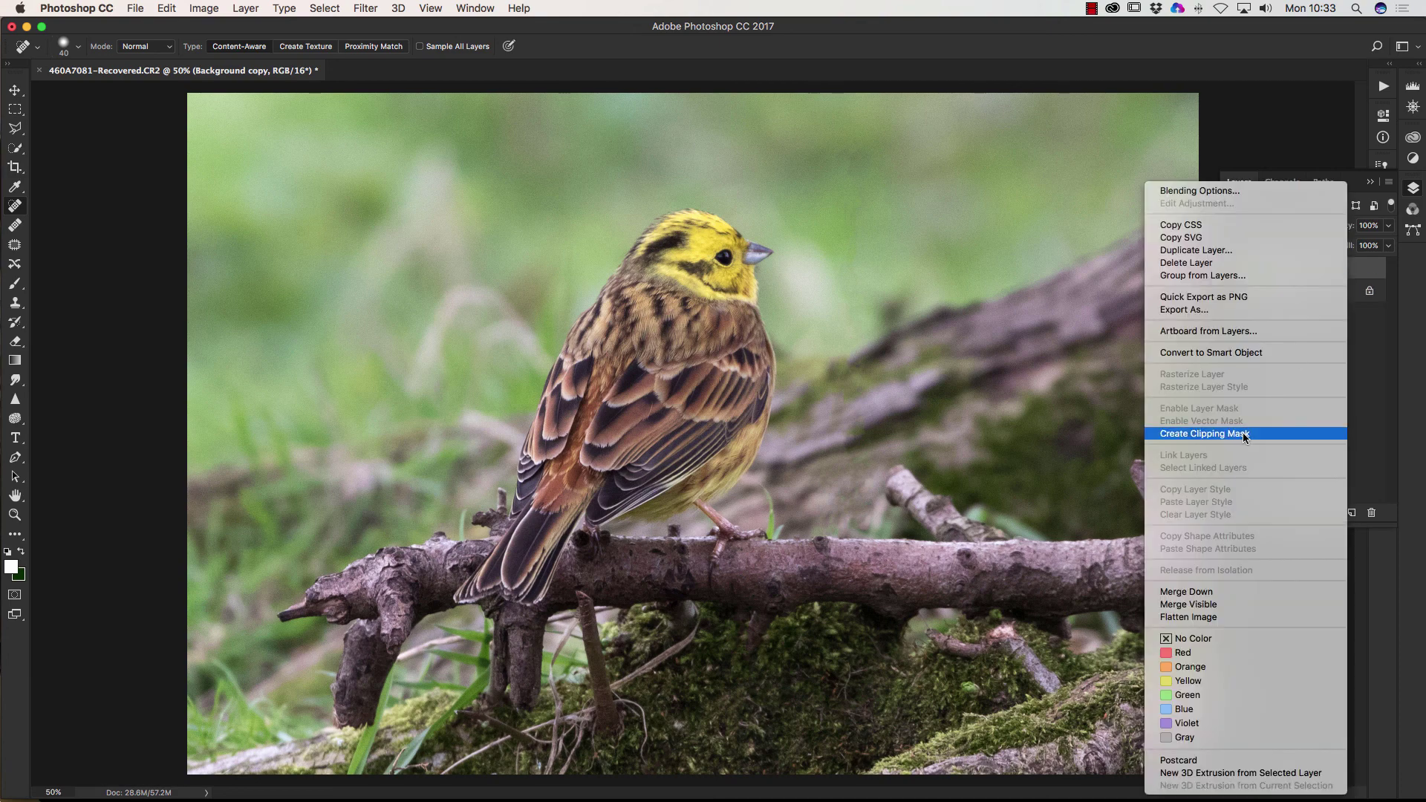
left_click(1176, 617)
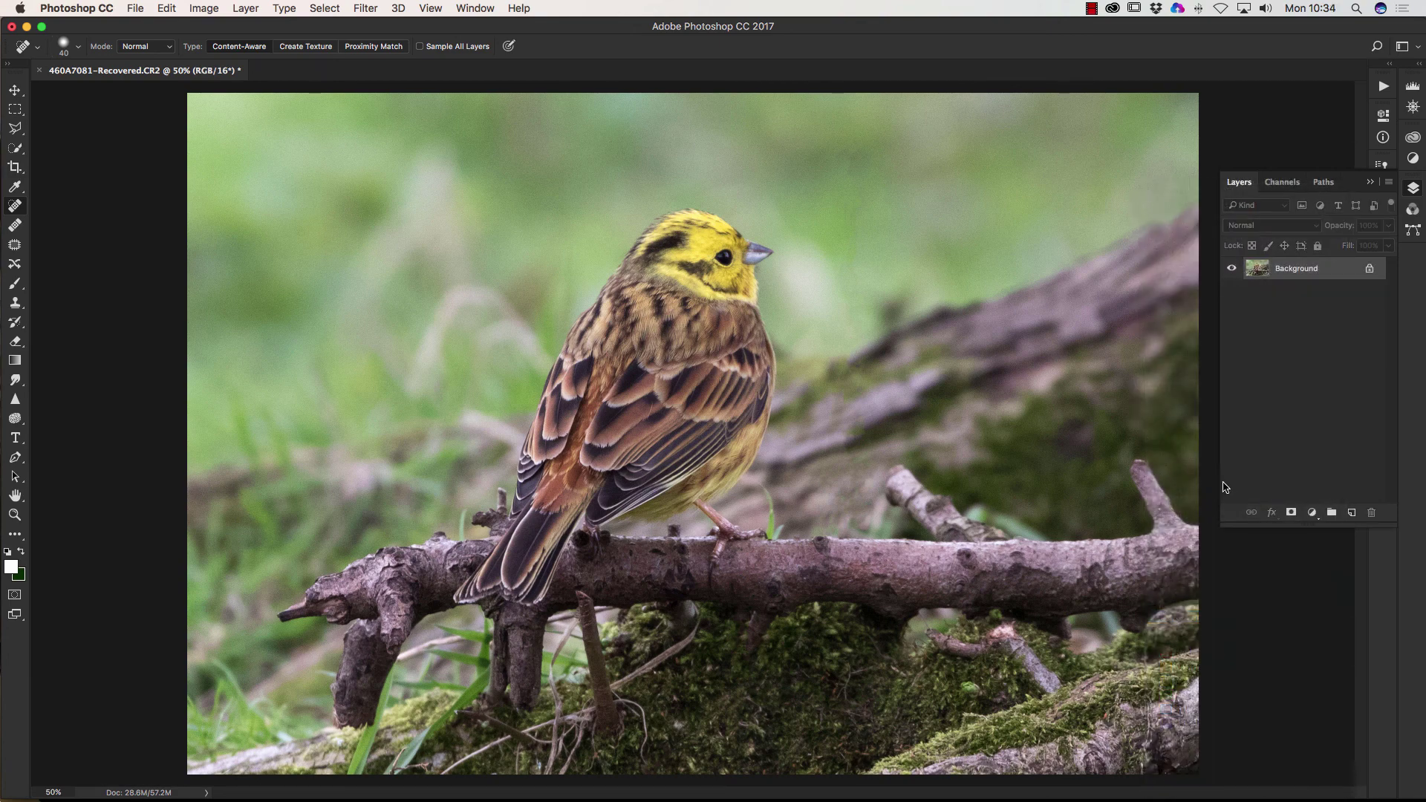